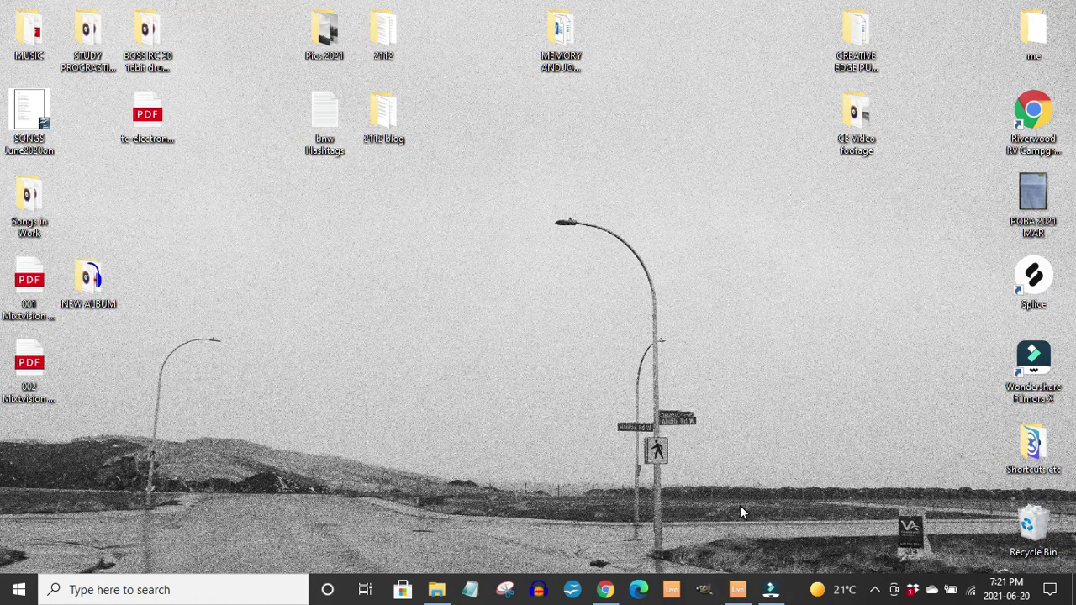
Switch to the Ableton Live project, hide the browser and play the arrangement from bar 21 to hear the existing tracks
left_click(738, 590)
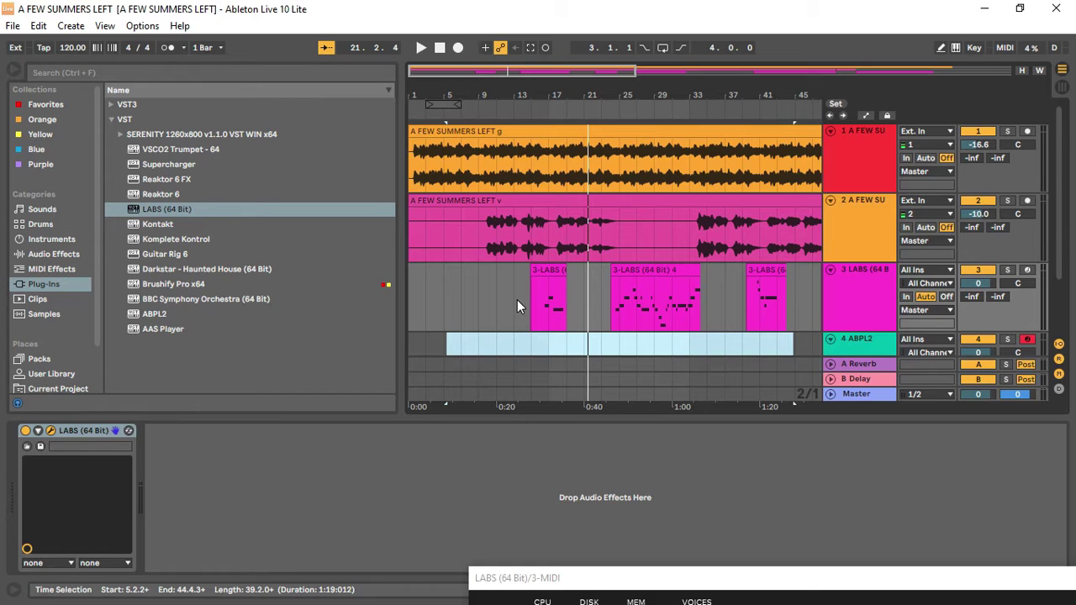
left_click(13, 72)
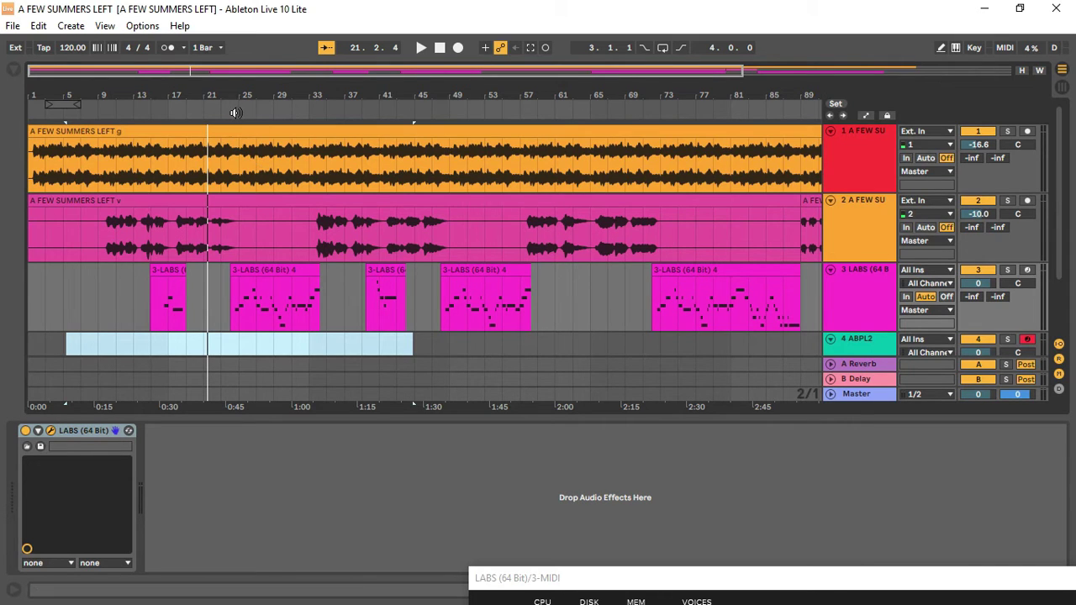
left_click(208, 111)
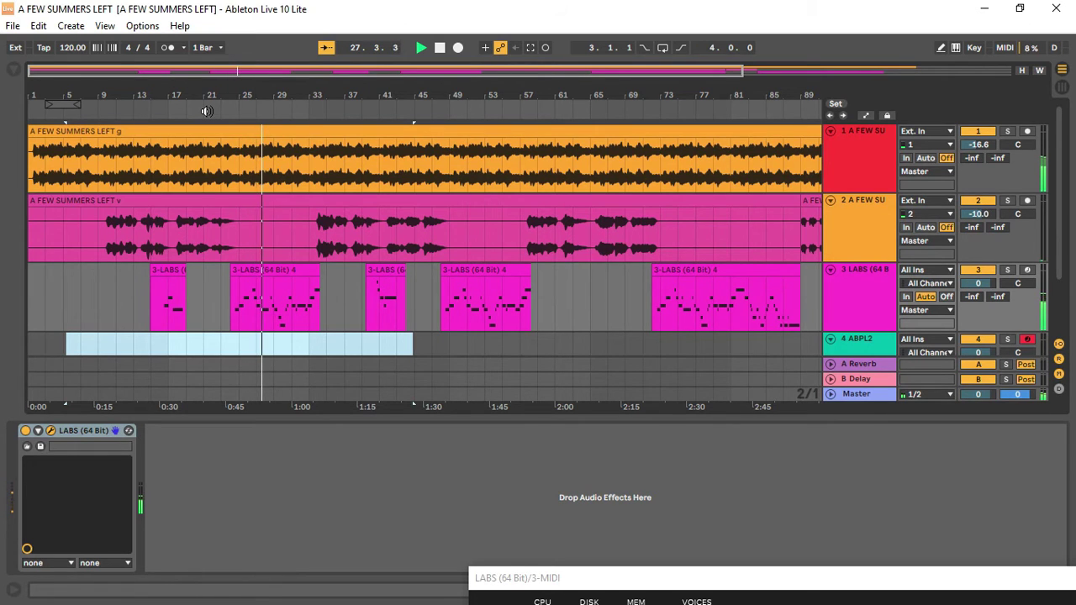
key("space")
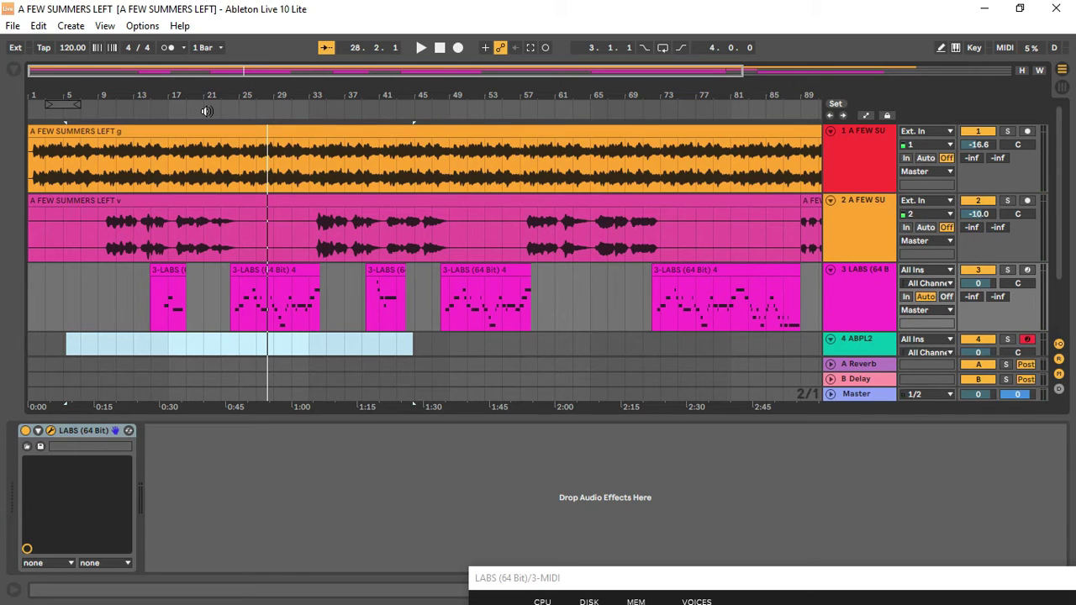
left_click(222, 223)
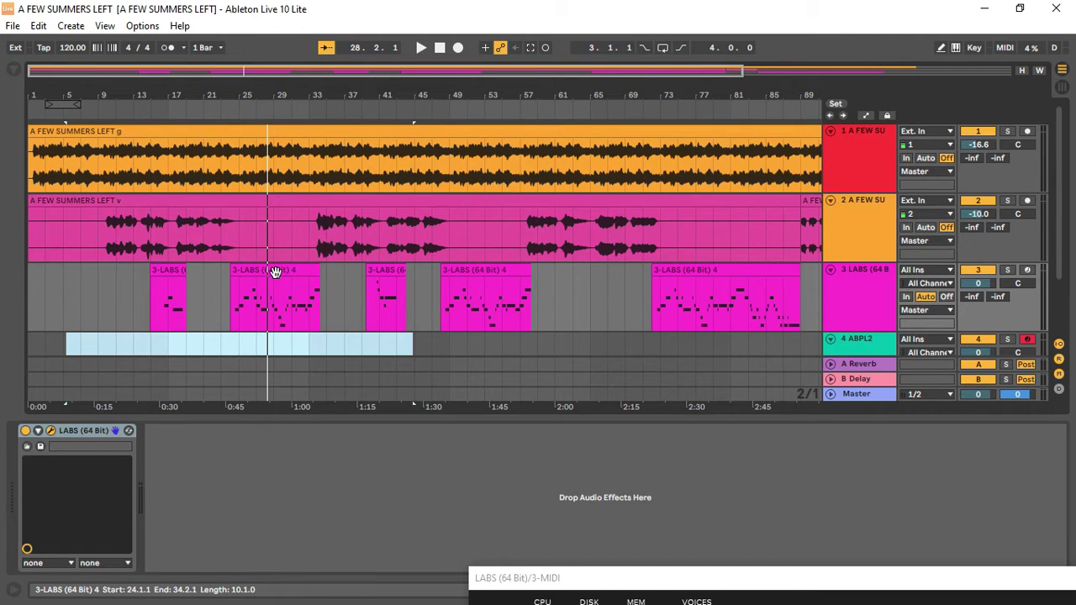
Show the browser and load the LABS (64 Bit) VST plug-in onto the third track
left_click(14, 70)
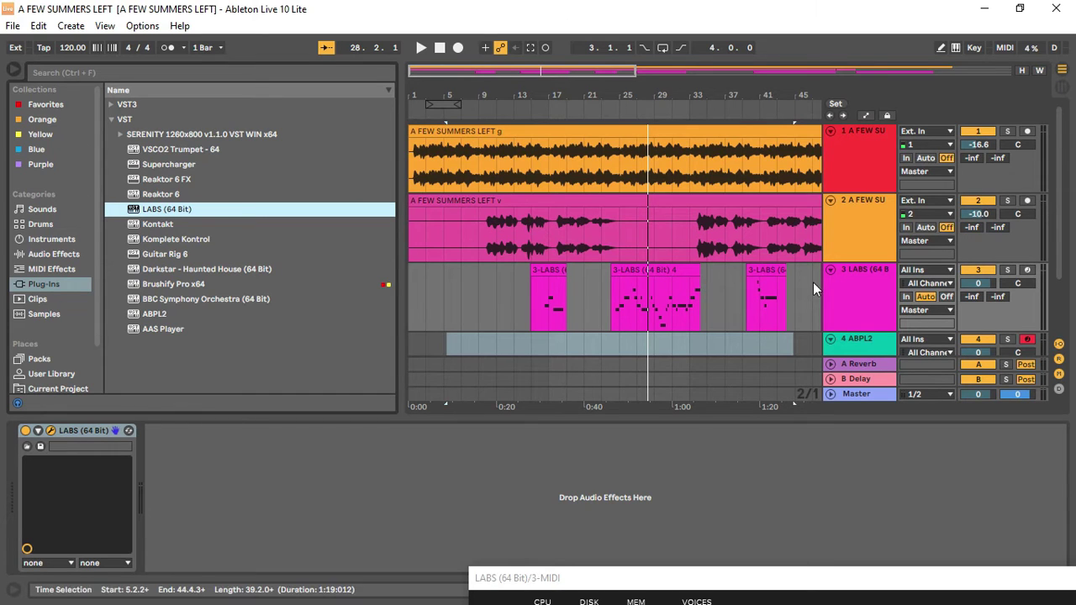
left_click(769, 270)
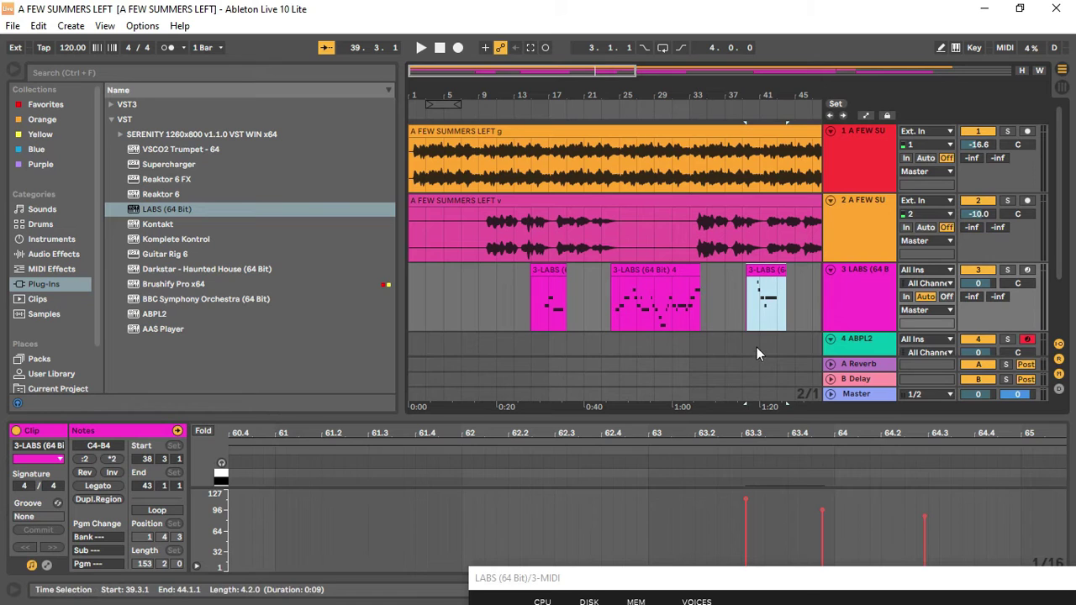
left_click(725, 300)
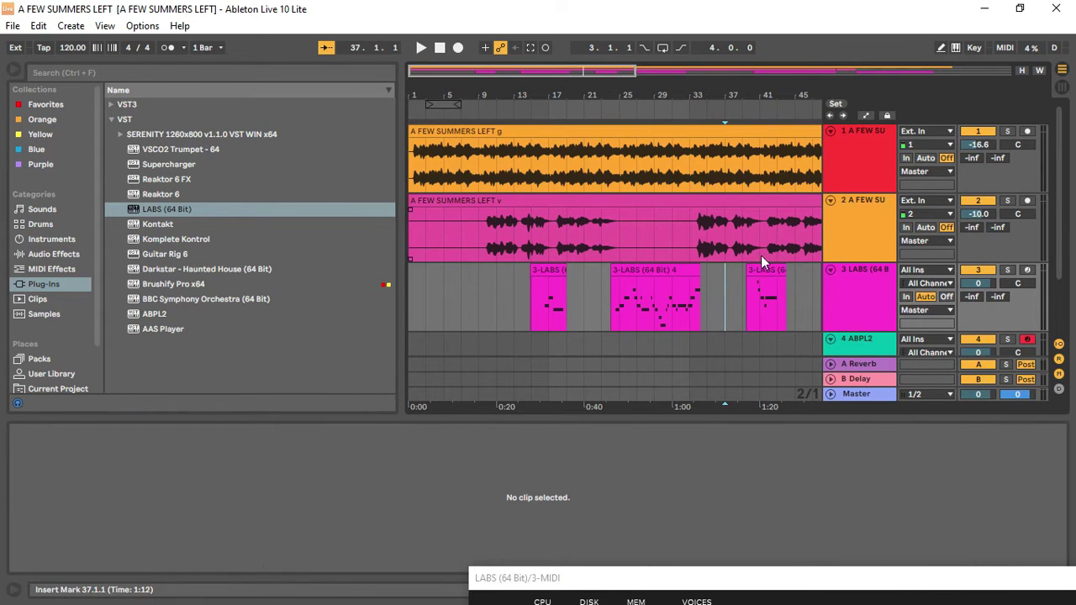
double_click(135, 209)
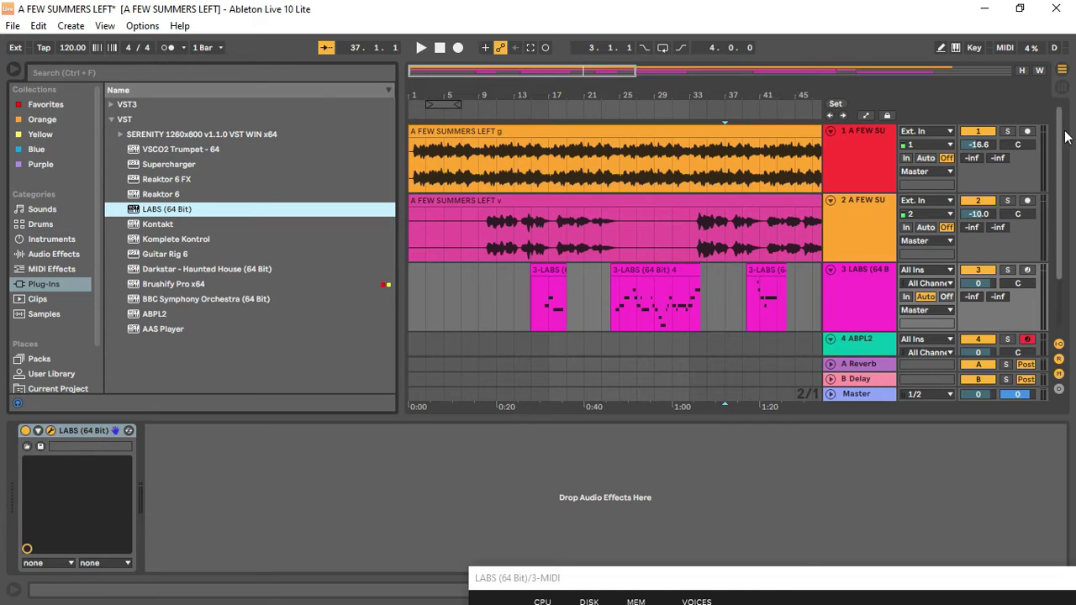
Bring up track 4's ABPL2 bass plug-in window and move it below the tracks in Arrangement View
left_click(1062, 88)
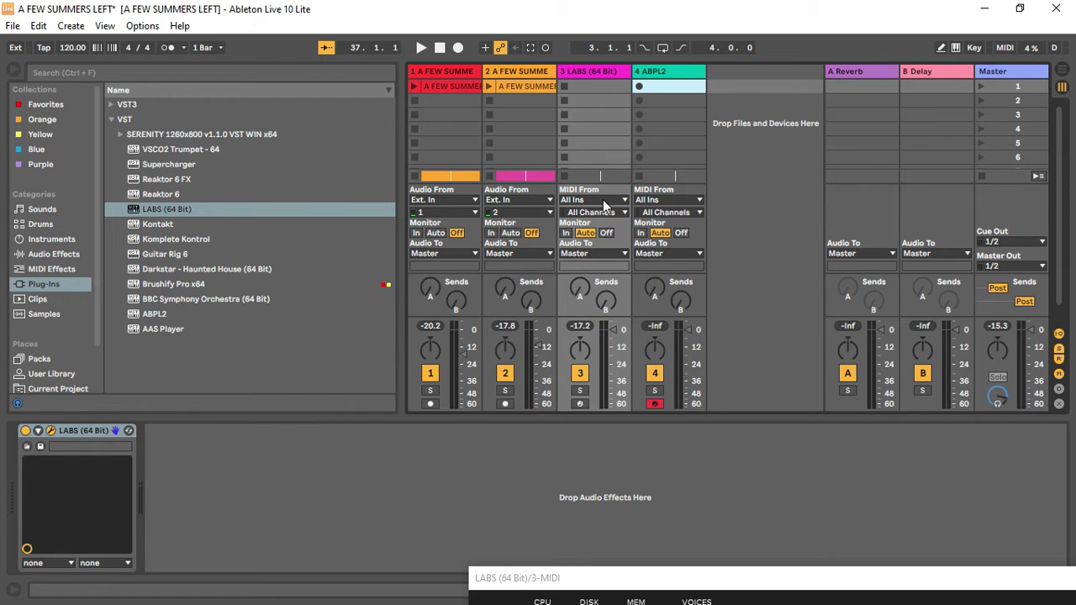
left_click(677, 70)
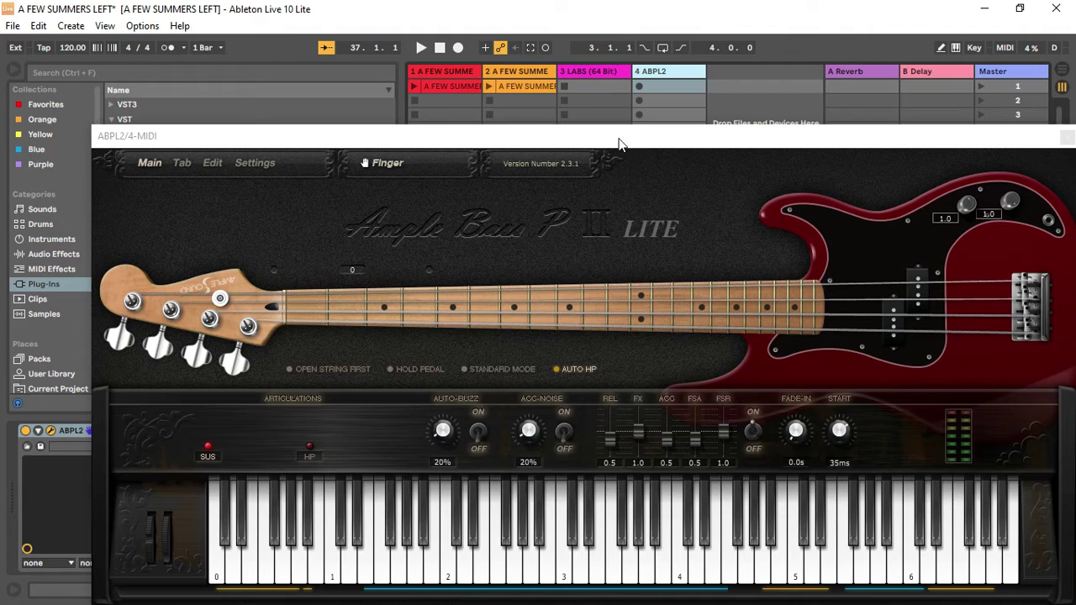
left_click_drag(620, 144, 565, 148)
left_click(1062, 70)
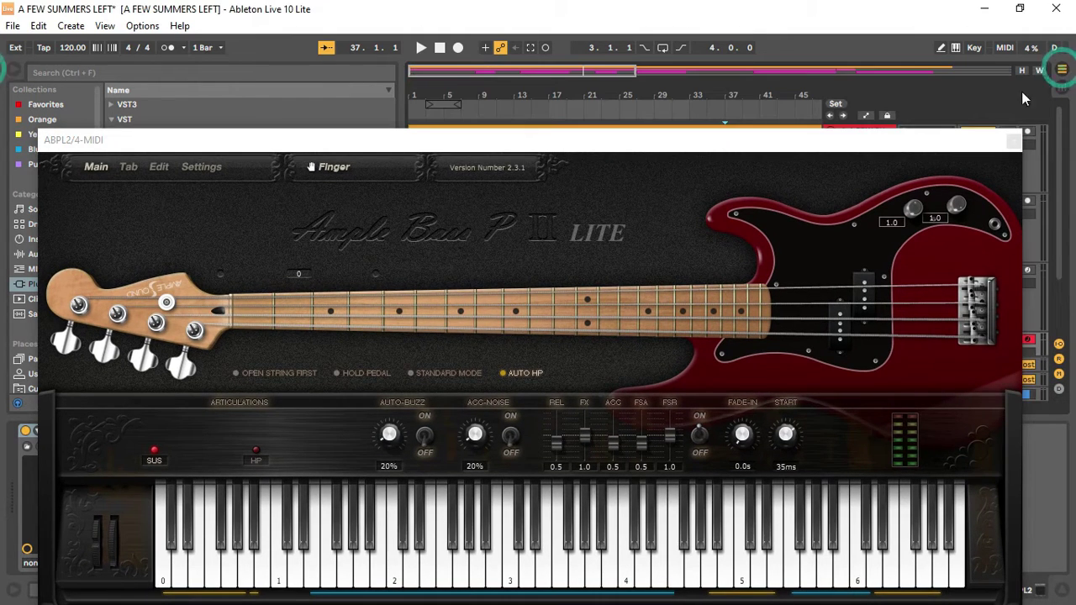
left_click_drag(959, 145, 987, 439)
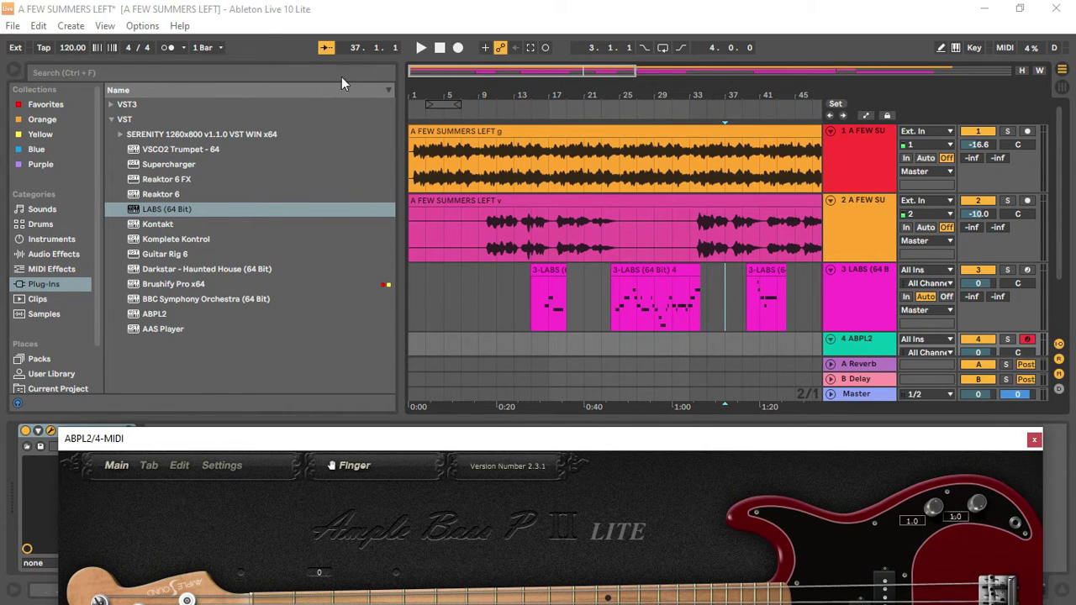
Hide the browser and play the arrangement from about bar 8 to audition the ABPL2 bass, stopping near bar 12
left_click(12, 72)
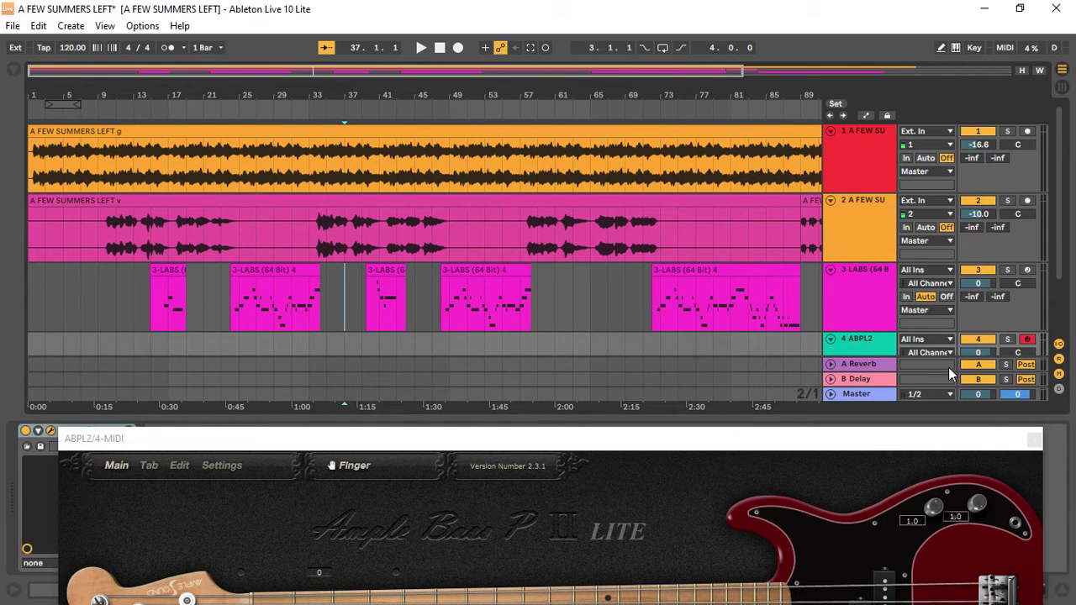
left_click(95, 111)
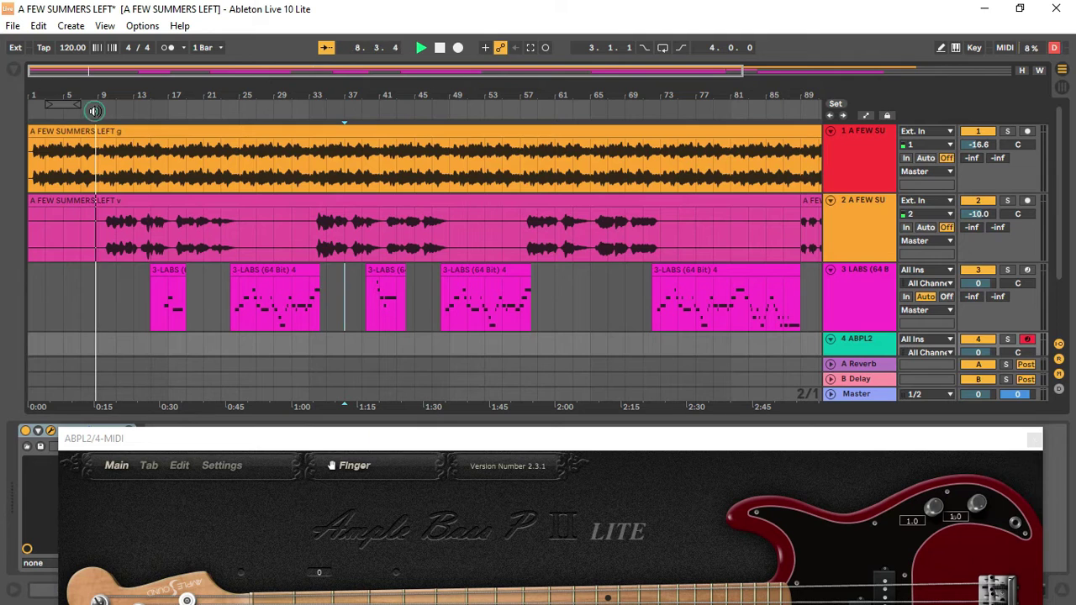
left_click(131, 347)
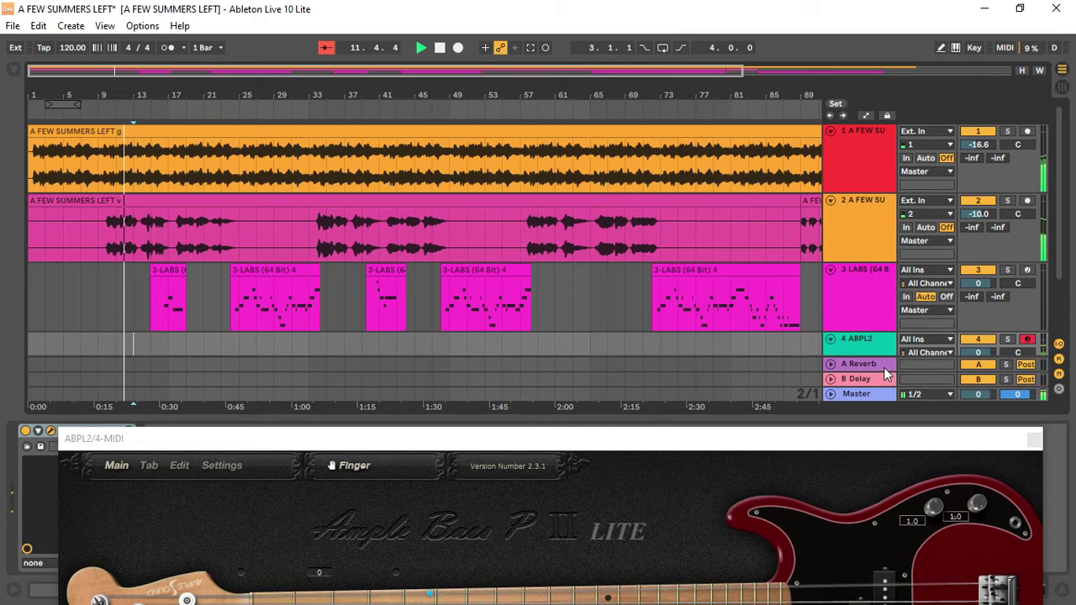
key("space")
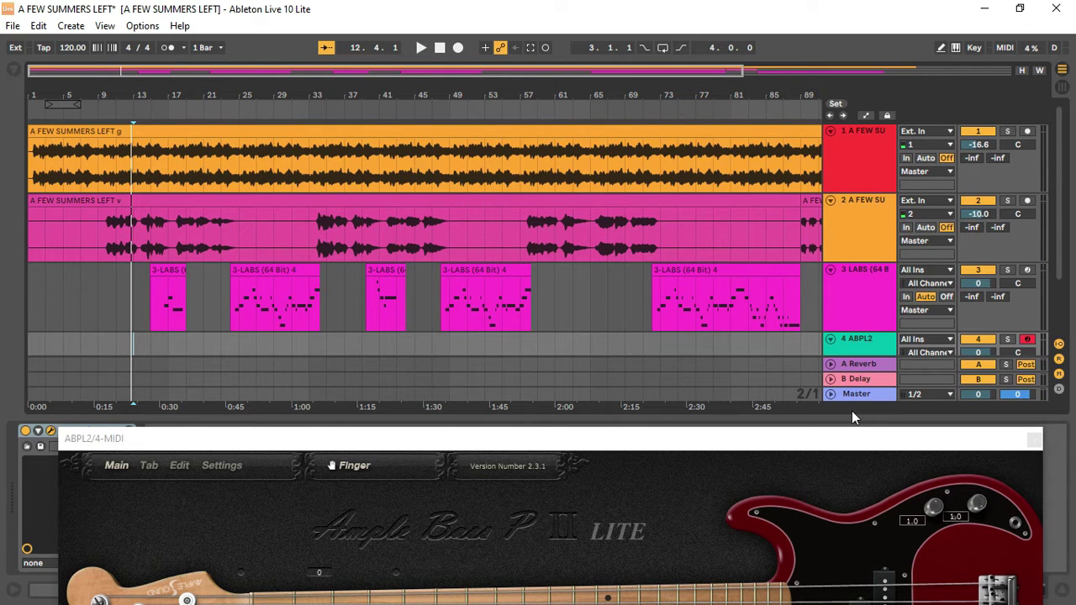
Bring the whole ABPL2 plug-in window into view to examine its controls and move it back below the tracks
left_click_drag(774, 444, 775, 96)
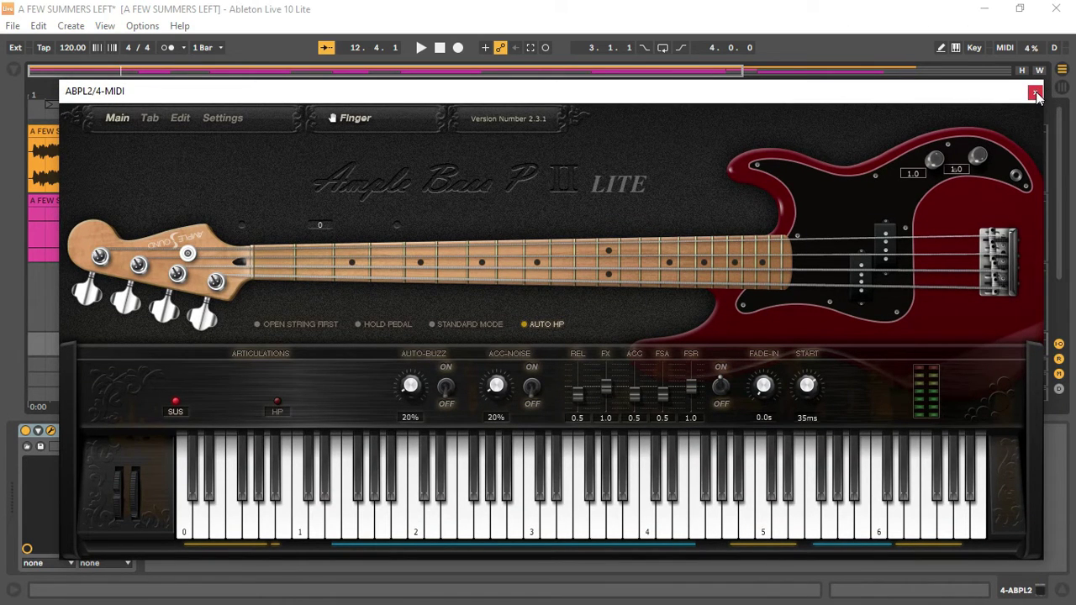
left_click_drag(971, 93, 966, 472)
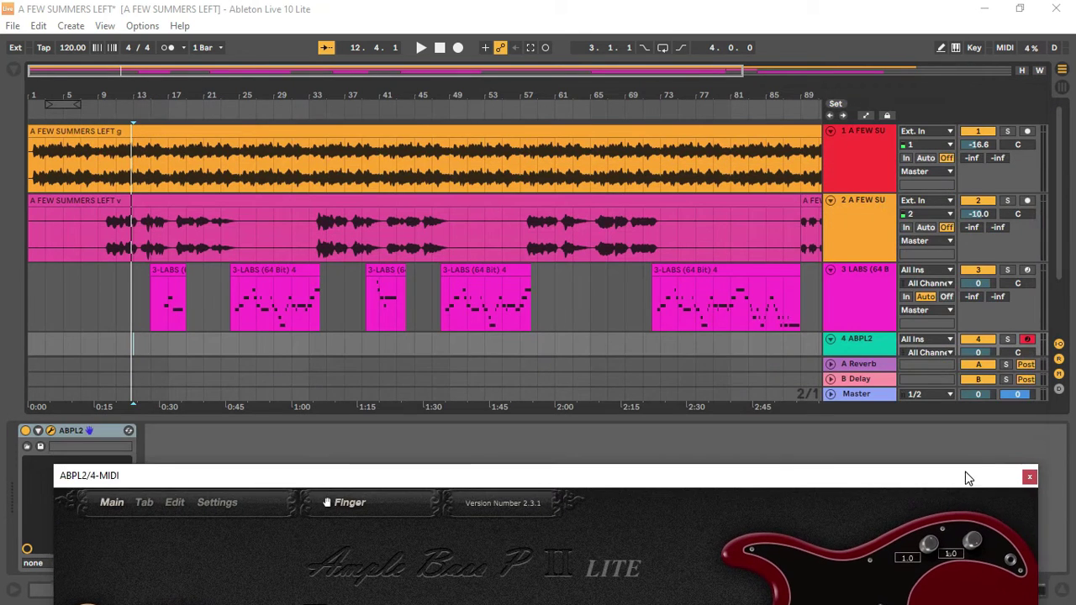
left_click(392, 23)
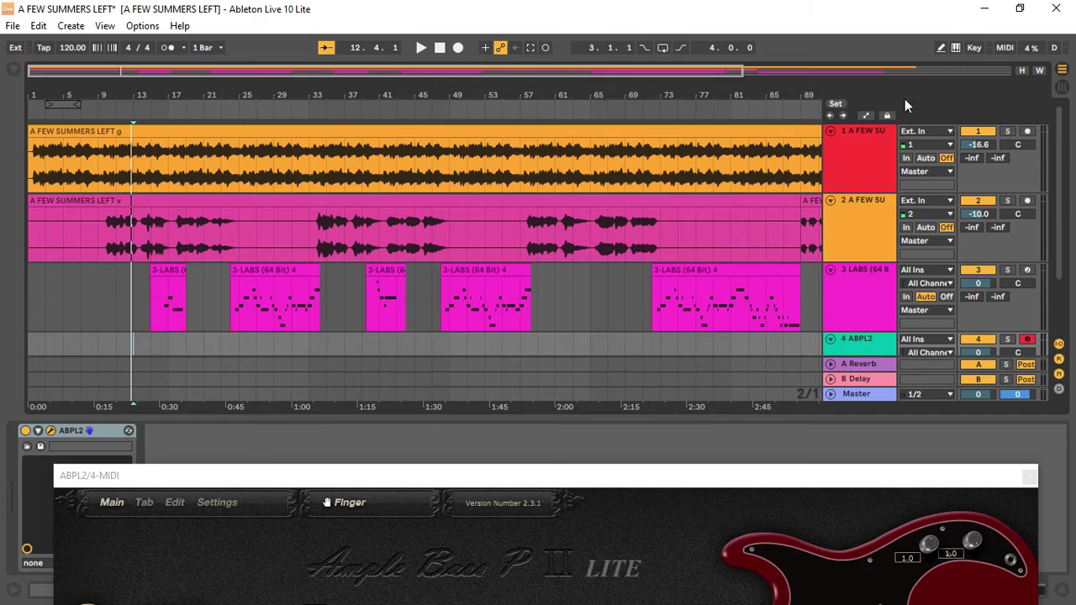
Insert a new MIDI track after the ABPL2 track in Session View
left_click(1062, 71)
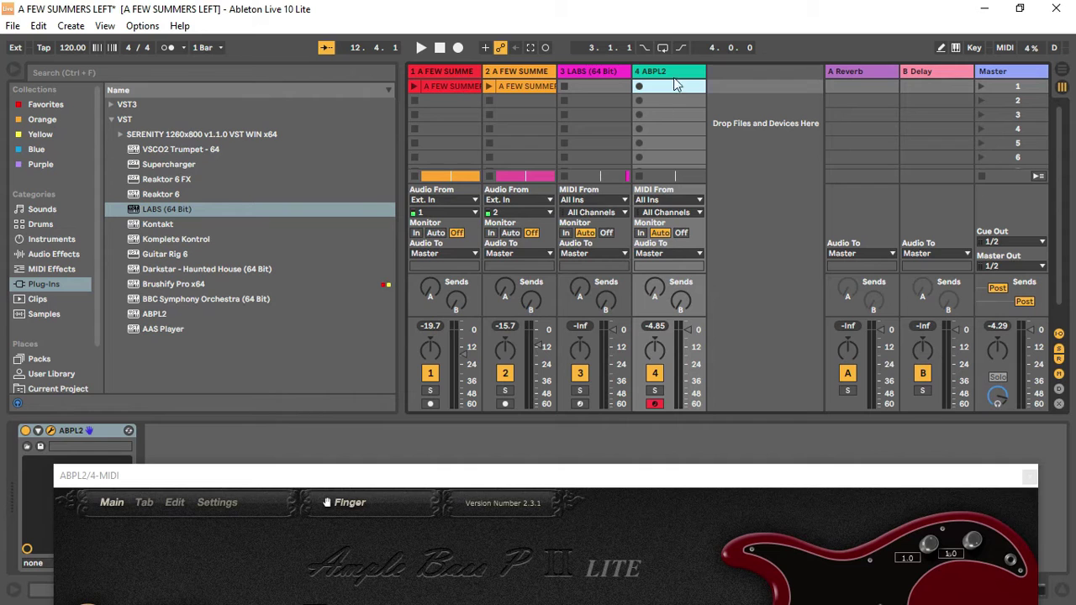
right_click(730, 75)
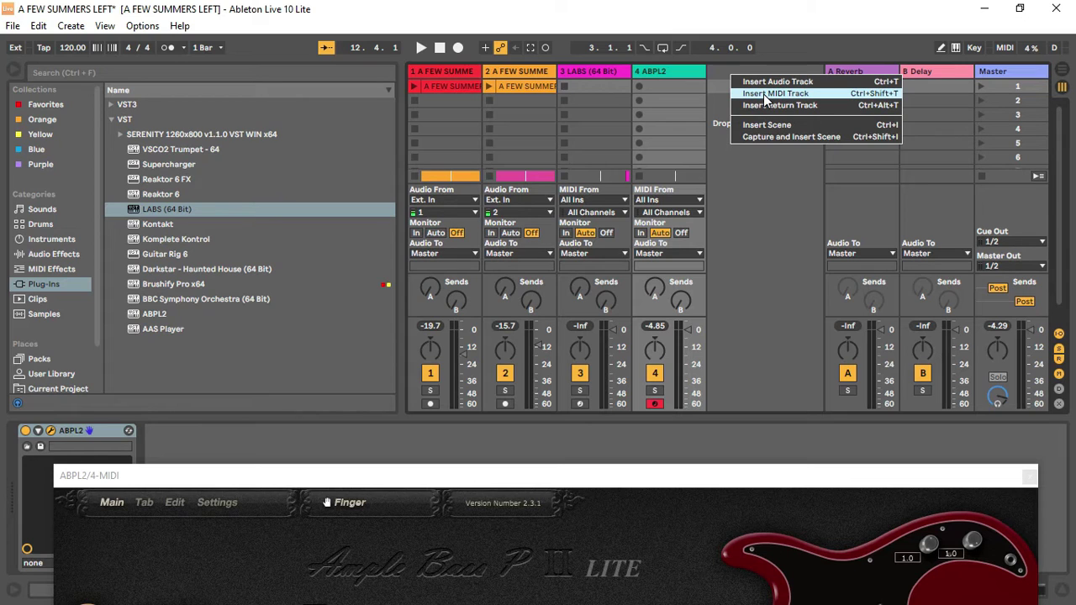
left_click(763, 94)
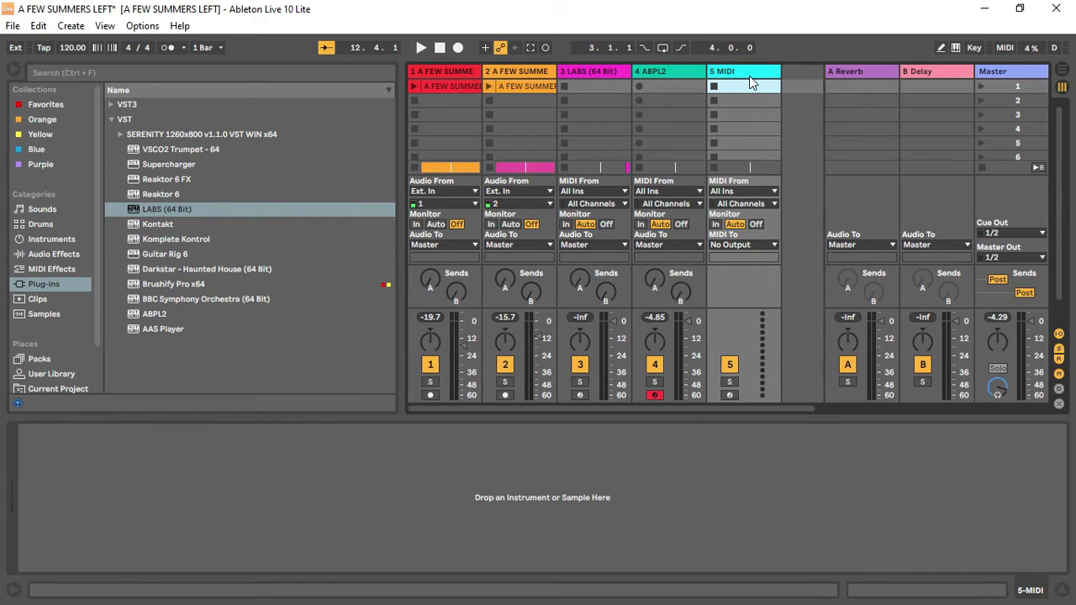
Load the BBC Symphony Orchestra (64 Bit) plug-in onto the new MIDI track
left_click(135, 301)
left_click_drag(134, 304, 735, 71)
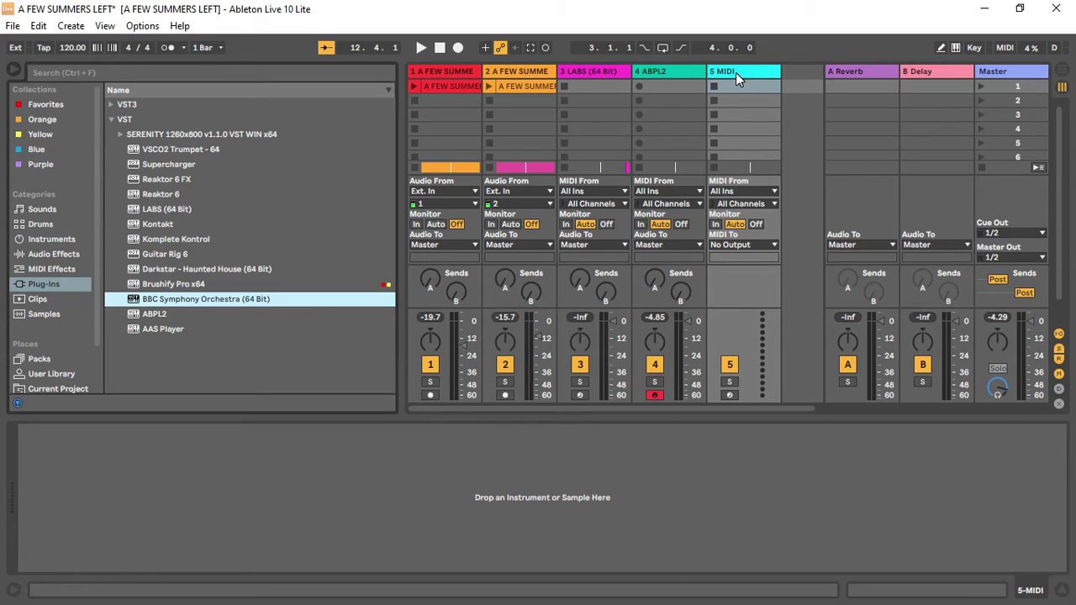
key("Return")
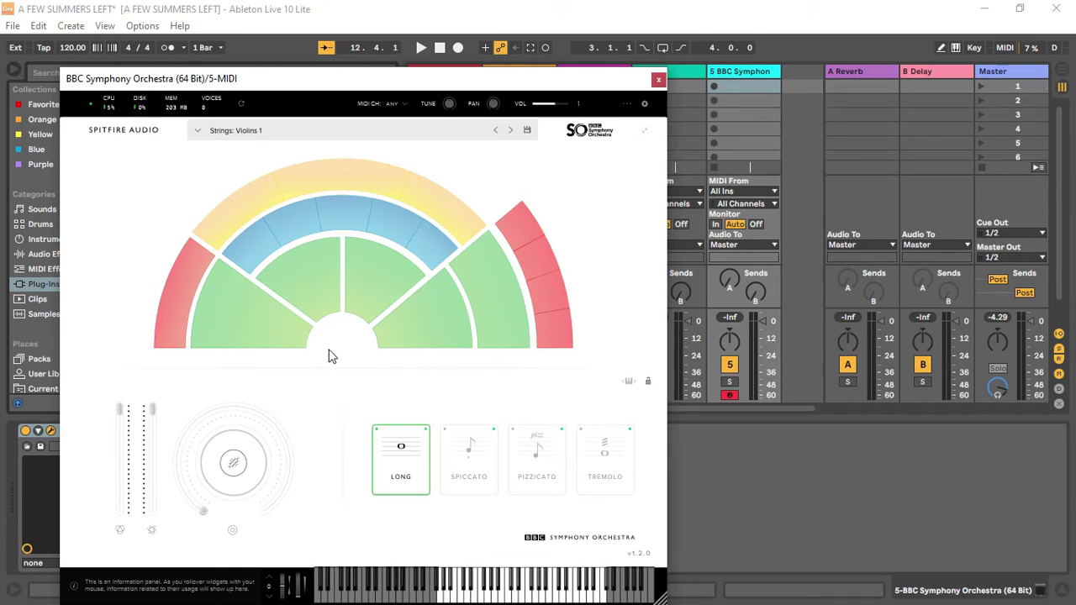
Move the BBC Symphony Orchestra window fully into view and examine the string, brass and woodwind sections in its orchestra layout
mouse_move(278, 336)
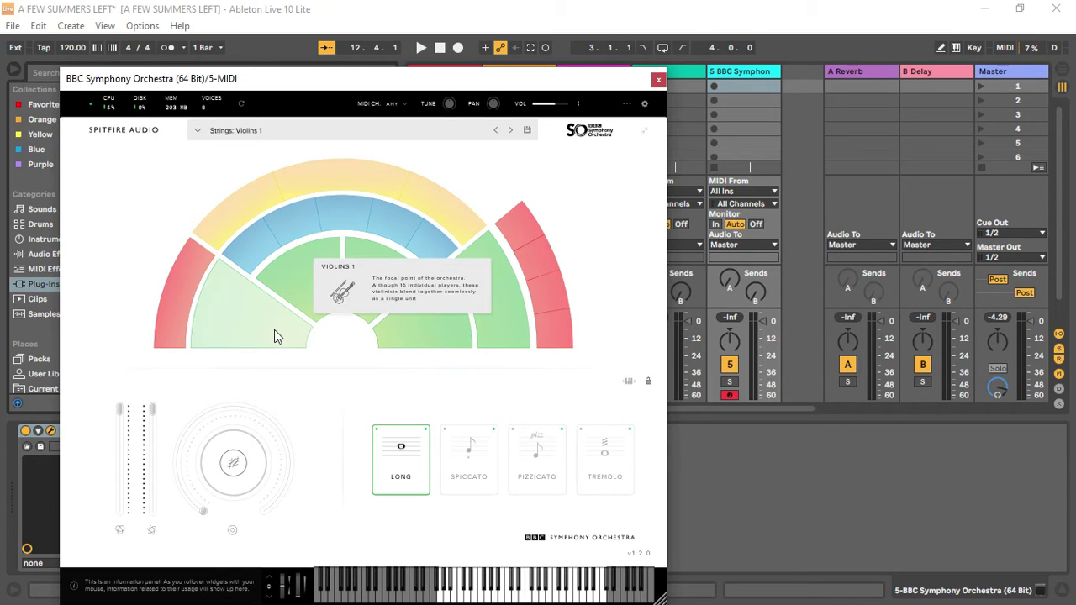
left_click_drag(618, 81, 662, 35)
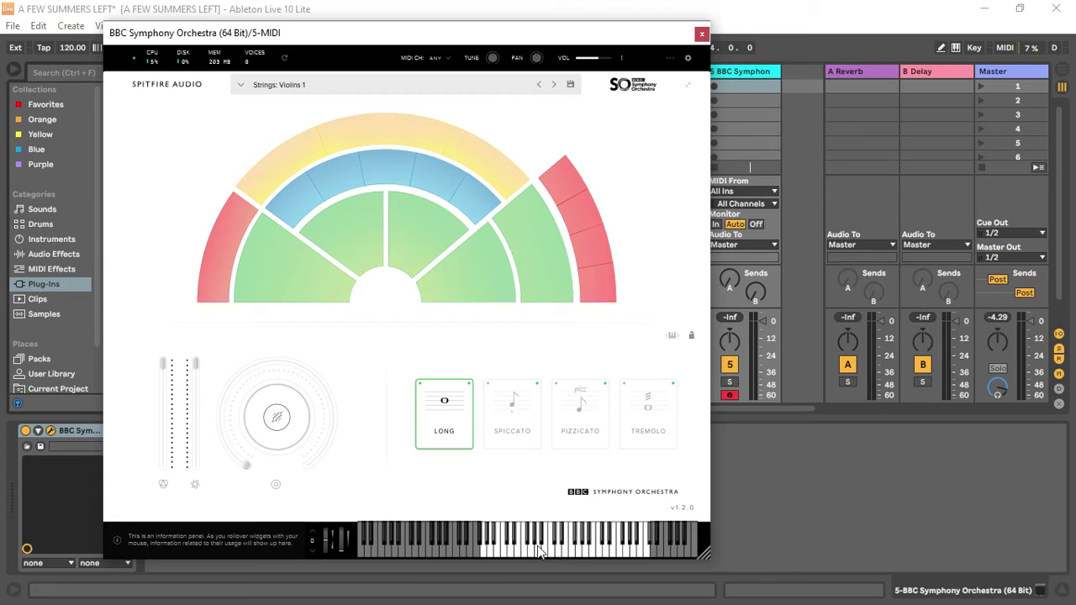
mouse_move(343, 218)
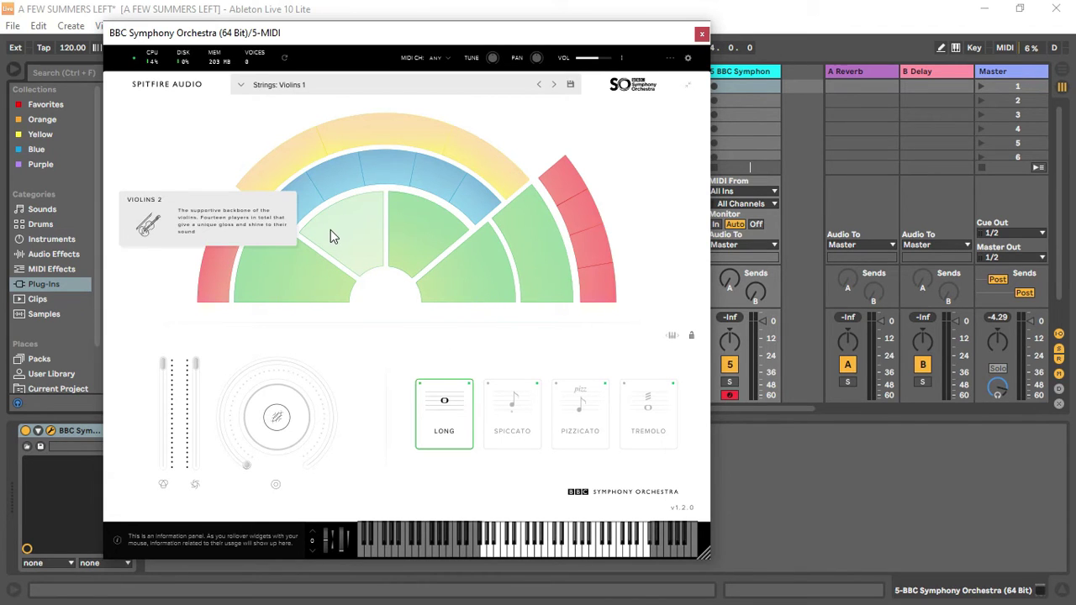
mouse_move(309, 268)
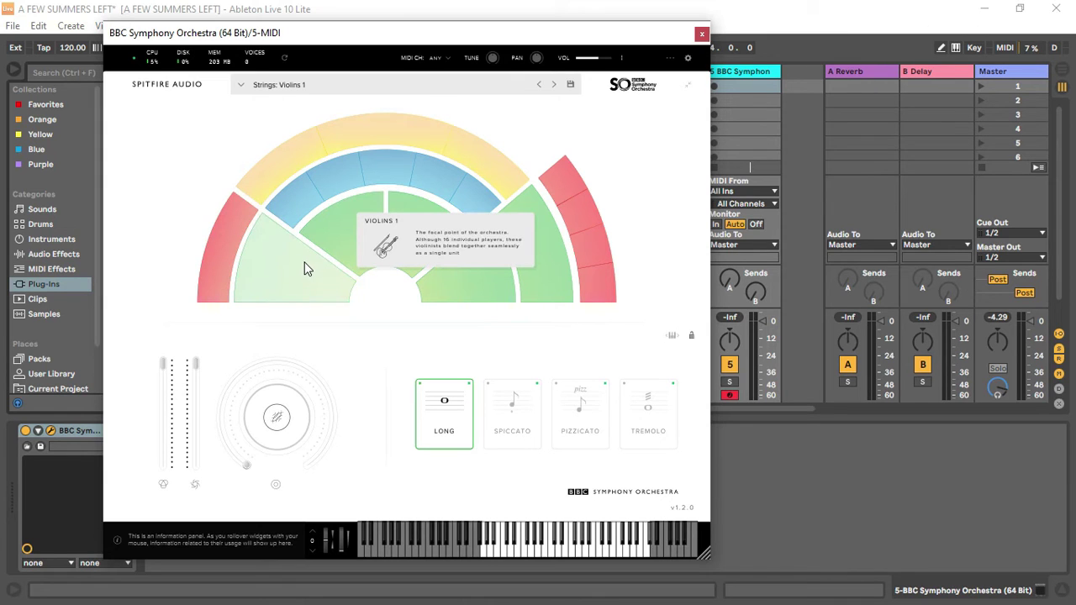
mouse_move(233, 239)
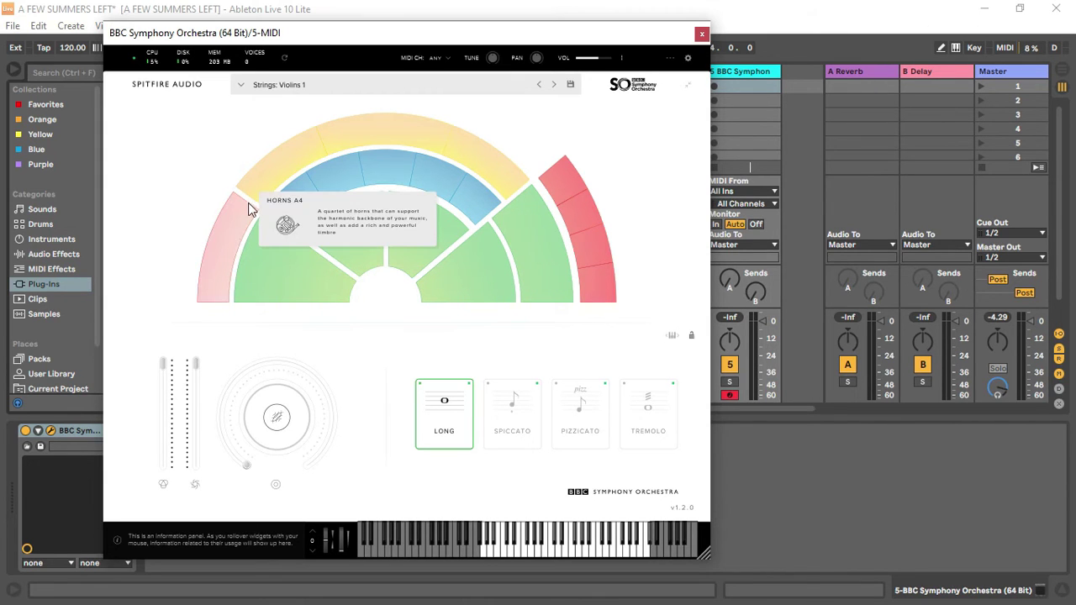
mouse_move(267, 181)
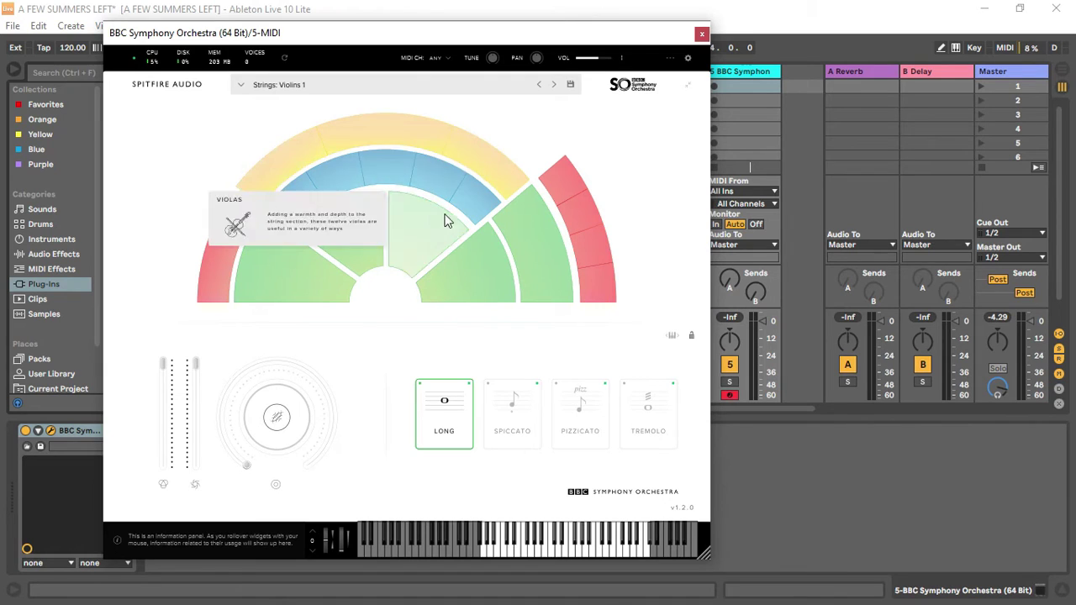
mouse_move(566, 208)
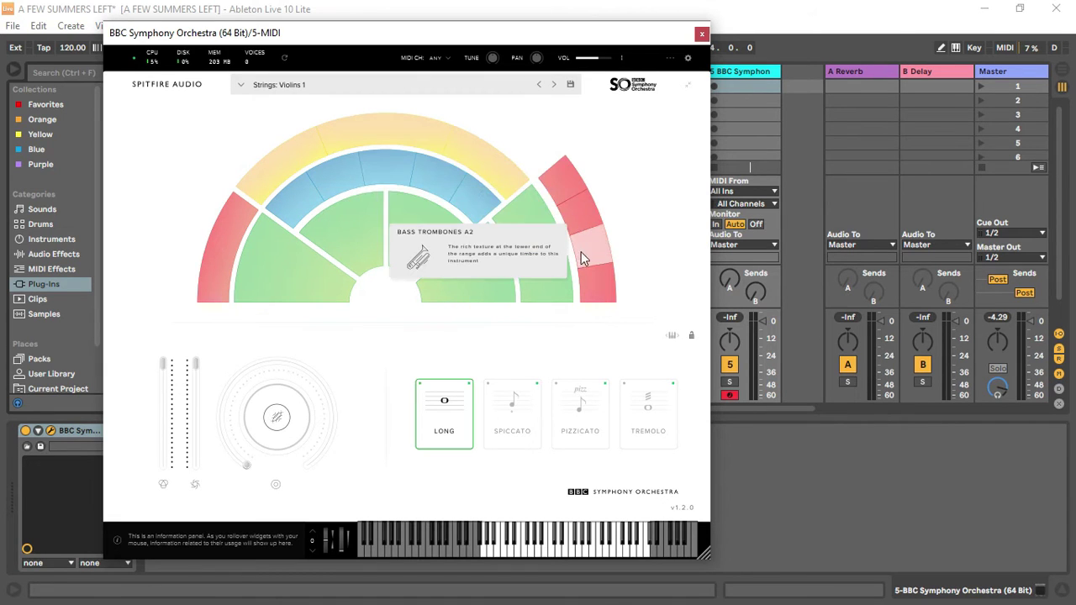
mouse_move(507, 220)
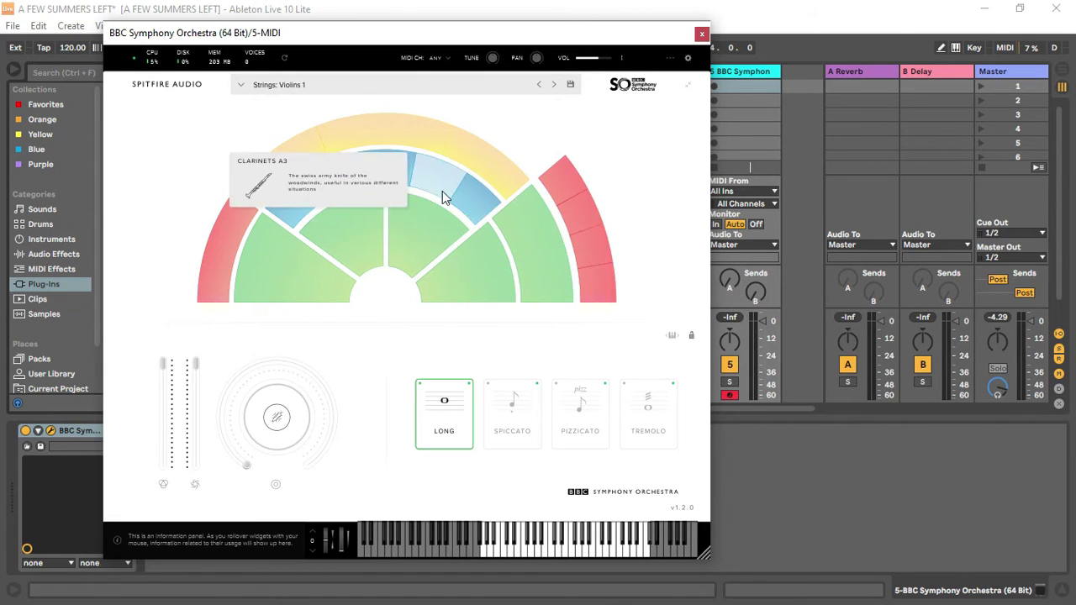
mouse_move(316, 199)
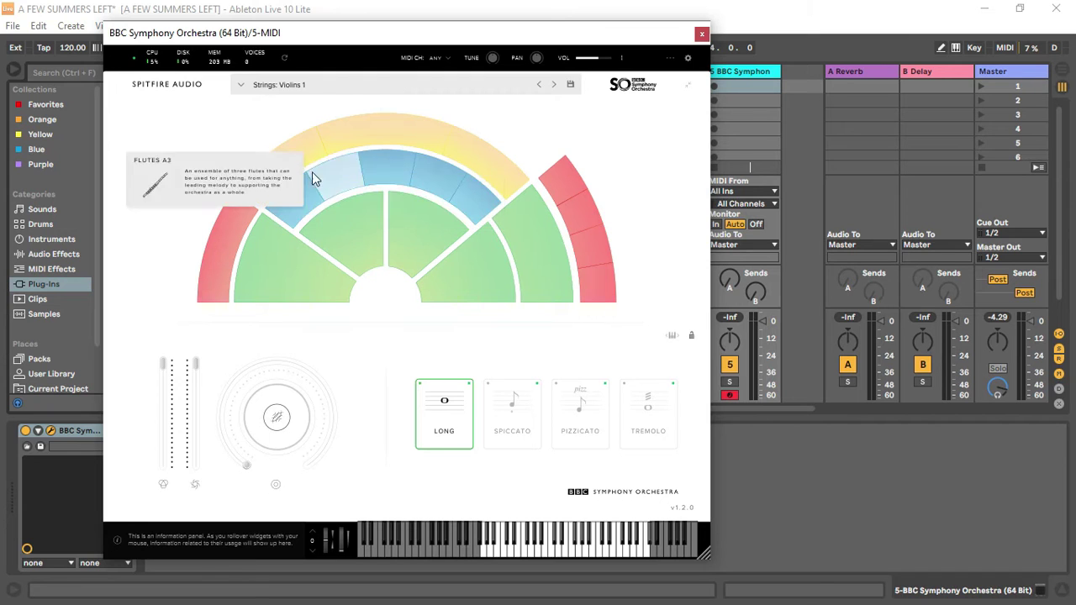
mouse_move(519, 244)
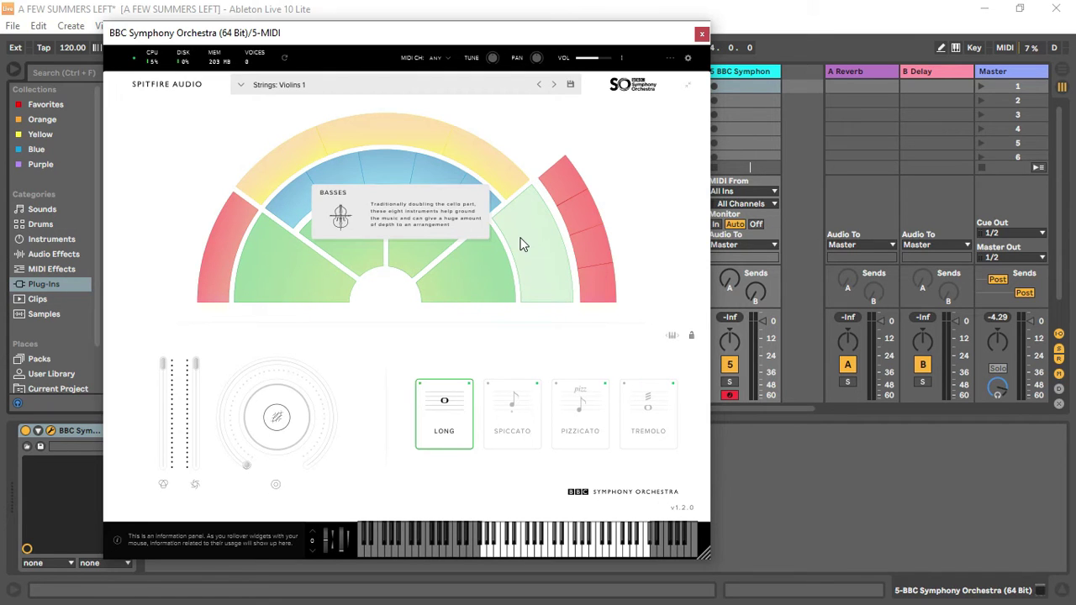
Choose the Celli section in the BBC Symphony Orchestra plug-in and close the plug-in window
mouse_move(483, 269)
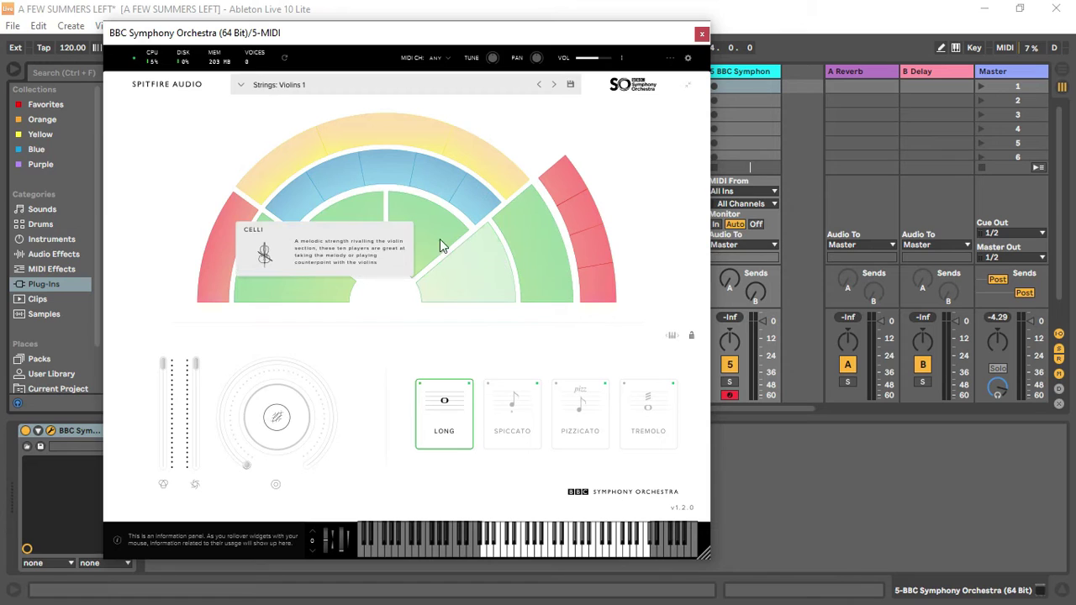
left_click(483, 282)
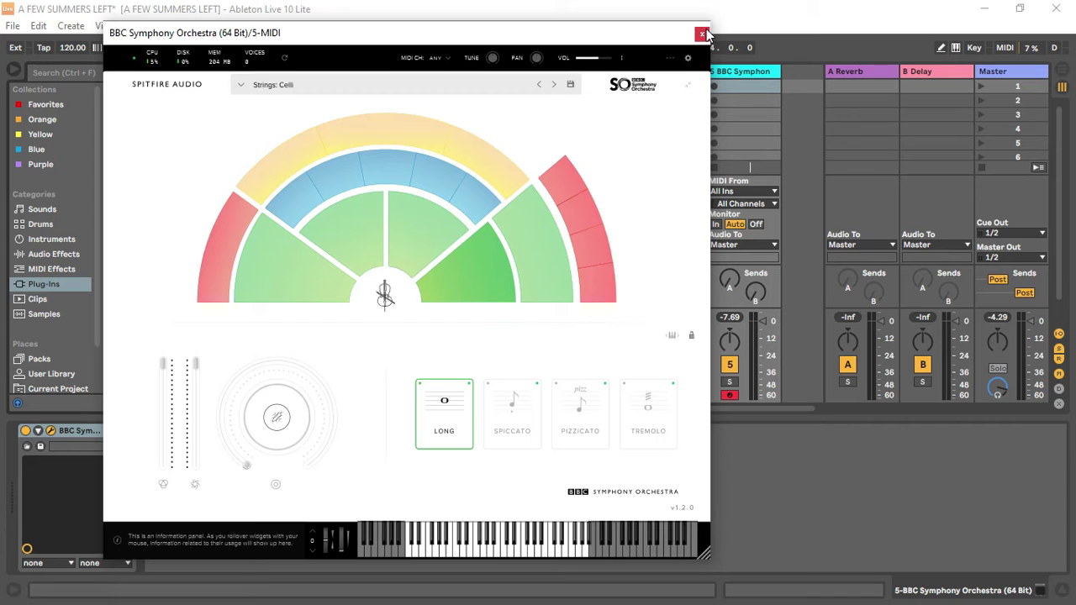
left_click(703, 35)
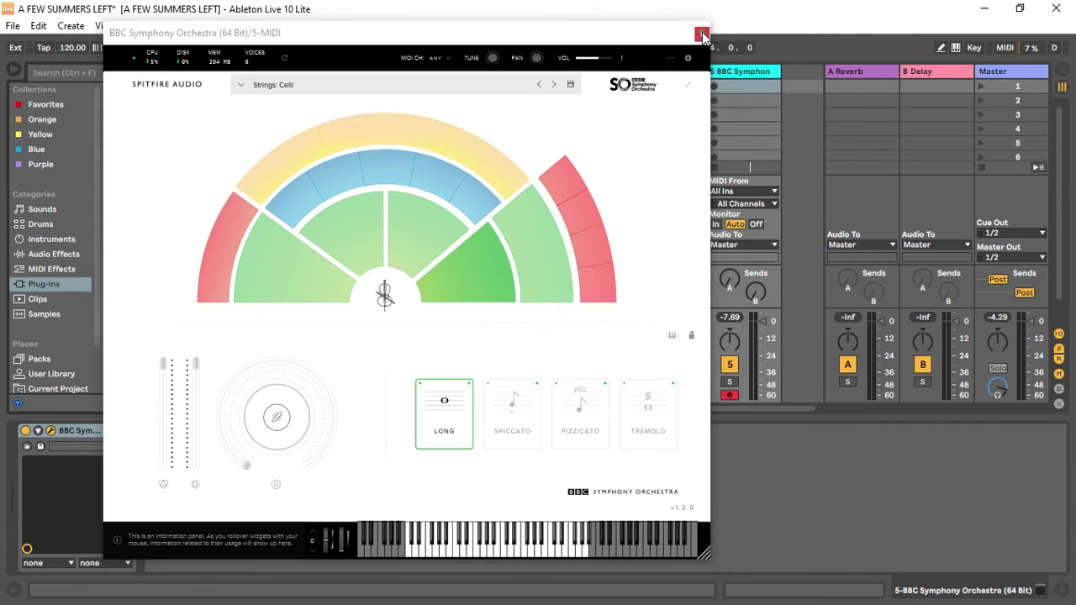
left_click(703, 35)
Shrink the song project window and move it to uncover the desktop shortcuts, and launch the Splice desktop app
double_click(682, 12)
left_click_drag(675, 36, 477, 26)
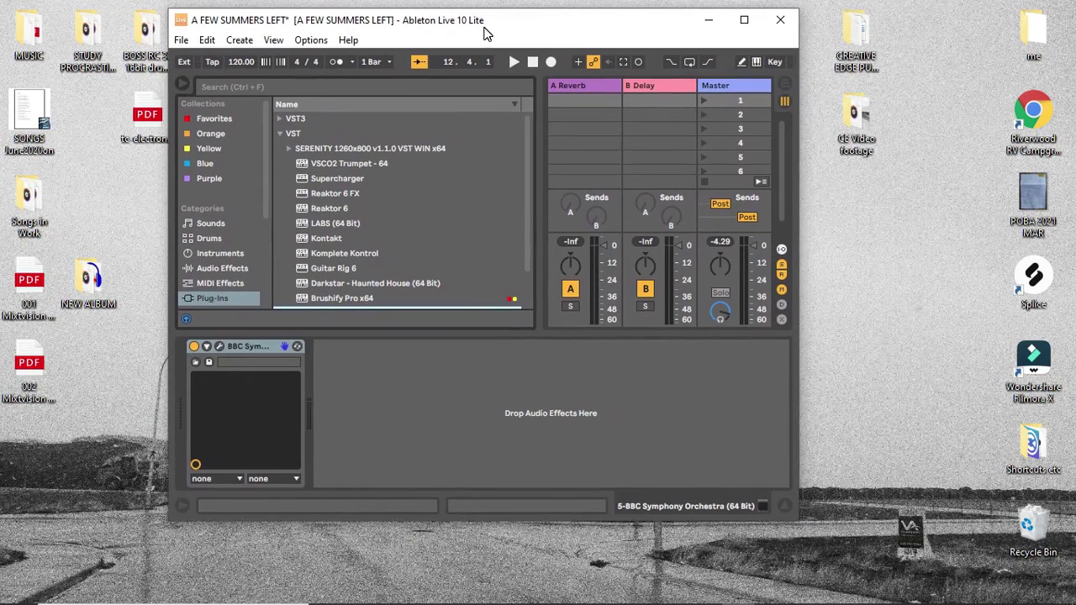
left_click(1039, 284)
double_click(1040, 284)
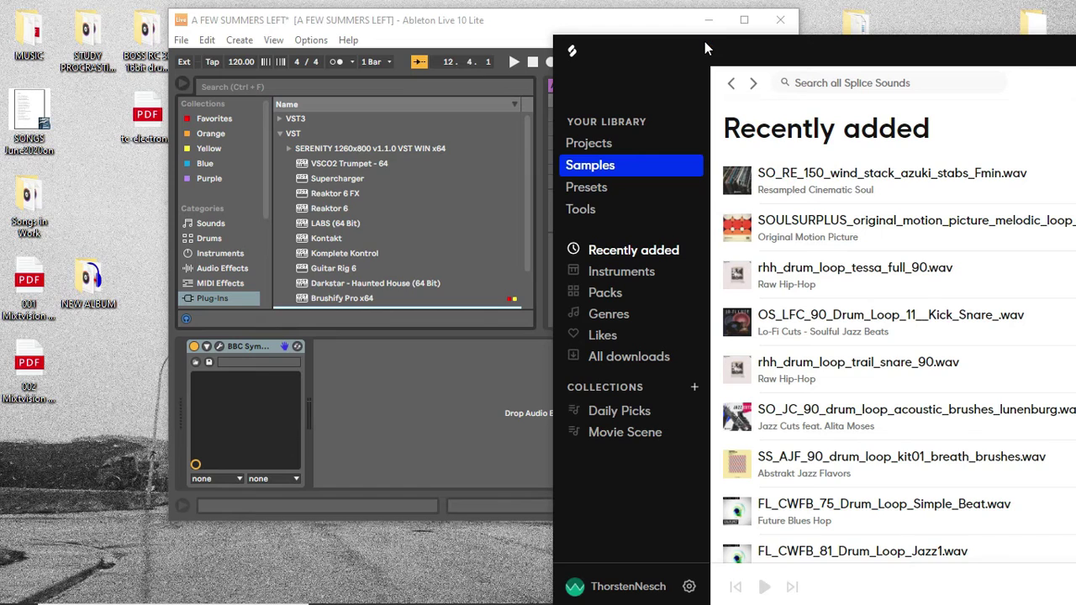
Bring the Splice window fully into view, audition OS_LFC_90_Drum_Loop_11__Kick_Snare_.wav from the recently added samples, and minimize Splice
left_click_drag(855, 44, 582, 65)
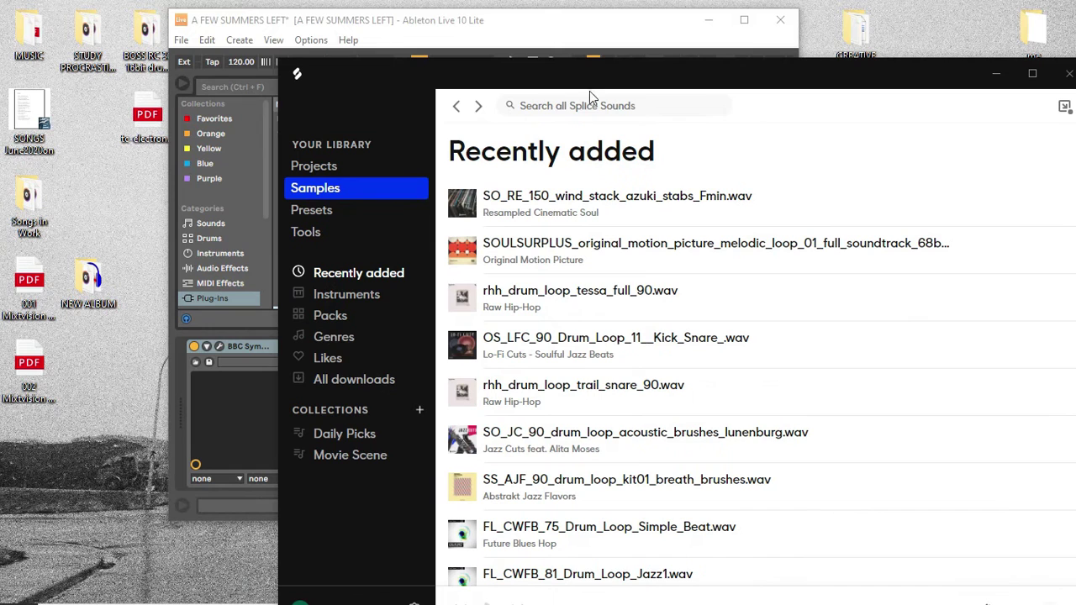
left_click_drag(669, 76, 498, 61)
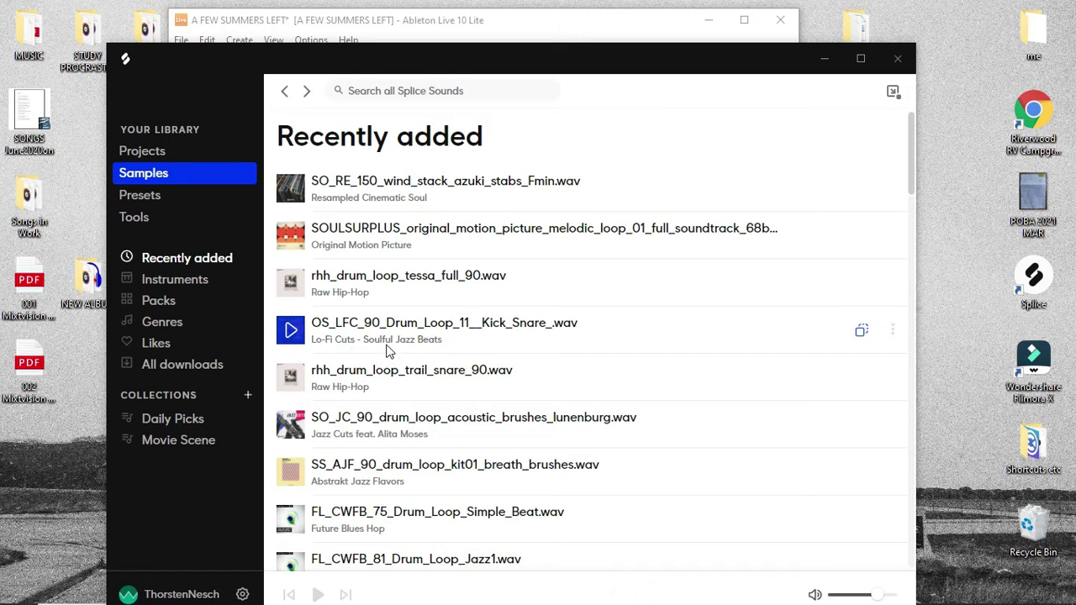
left_click(292, 337)
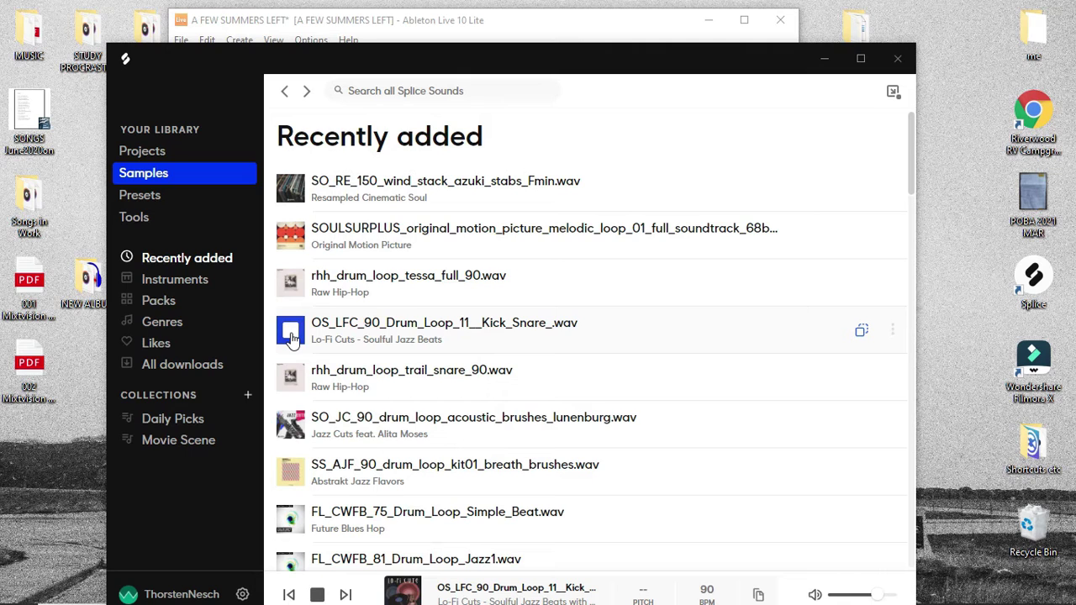
left_click(291, 335)
left_click_drag(599, 63, 523, 54)
left_click(745, 52)
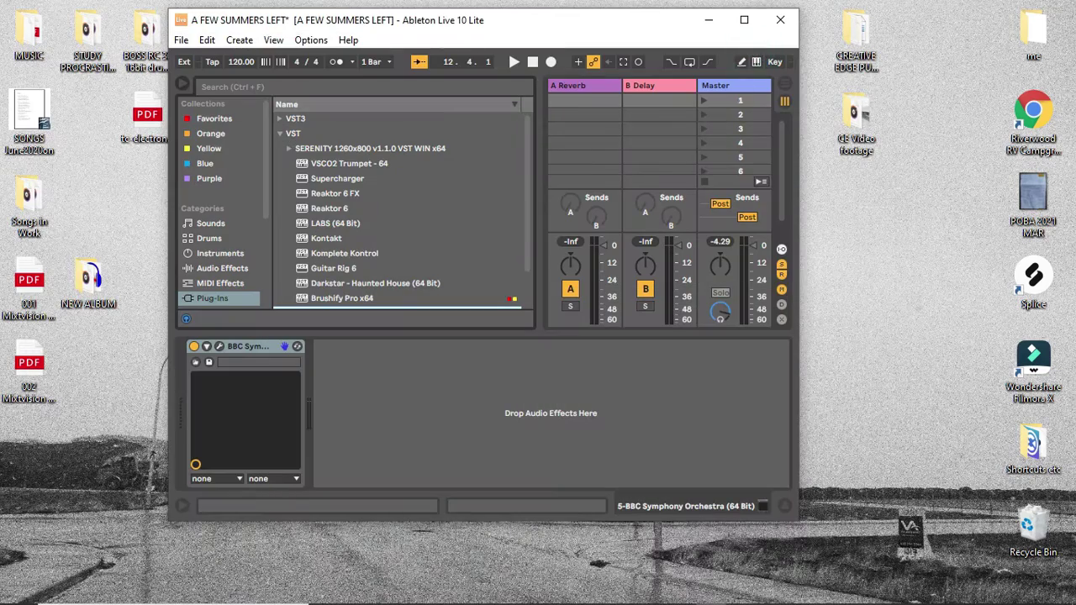
Switch to Chrome and load the splice.com website in a new tab
left_click(592, 592)
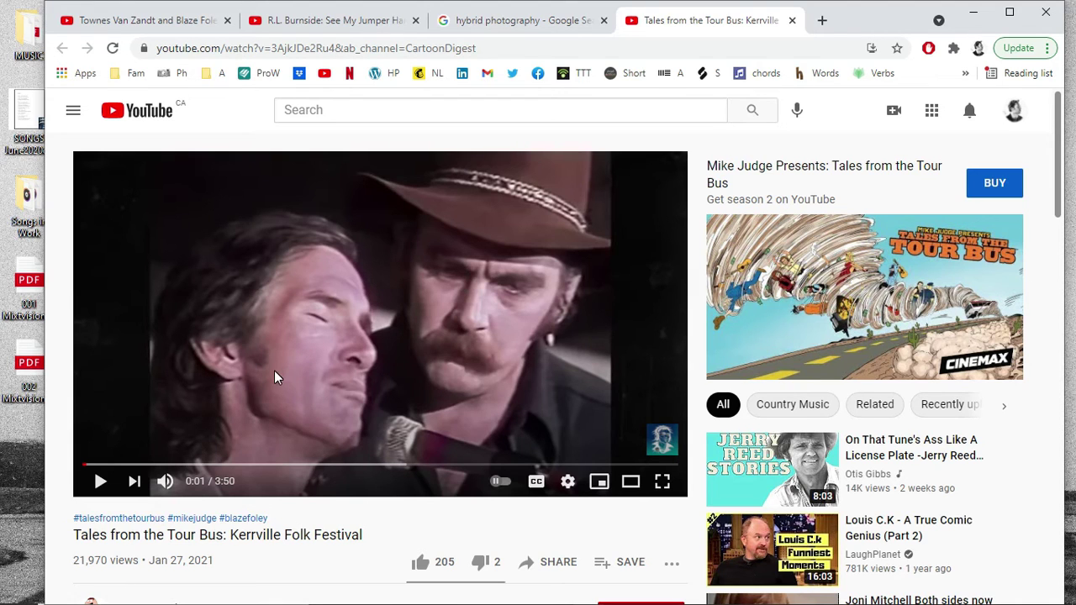
left_click(822, 20)
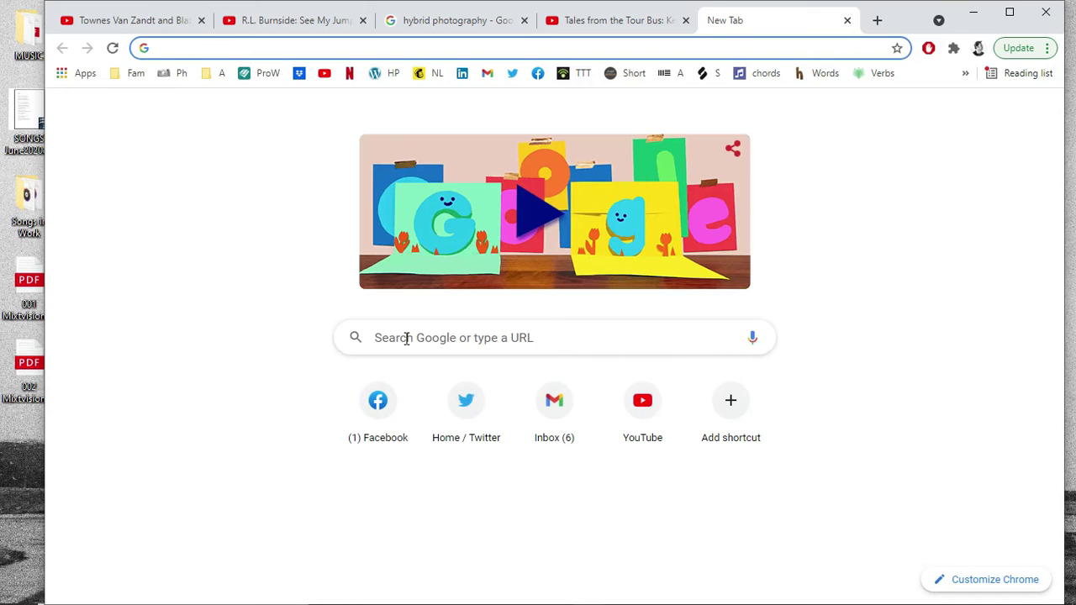
left_click(354, 48)
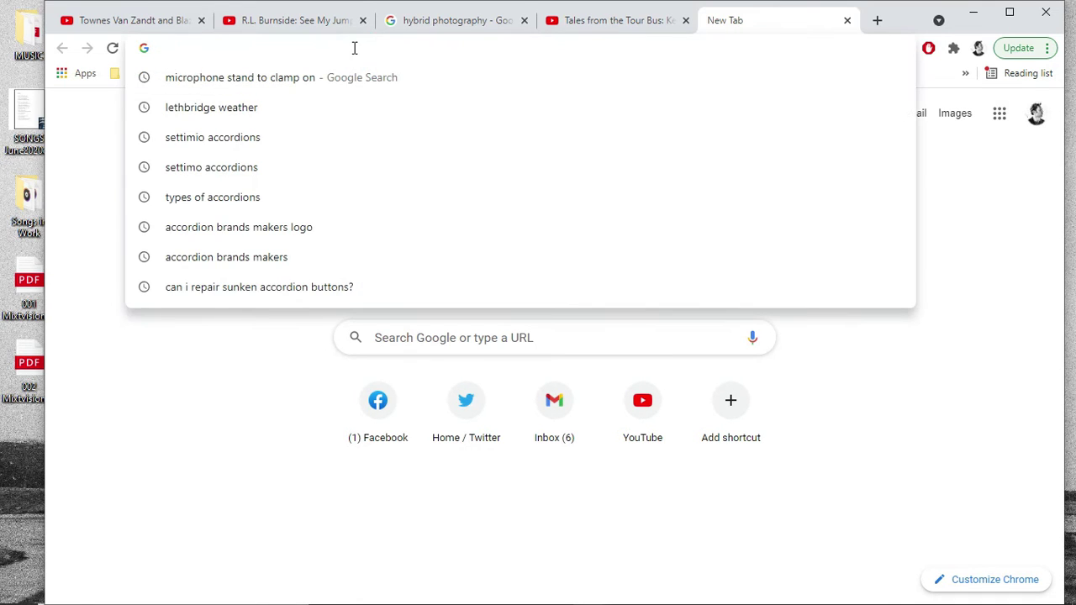
type("splice")
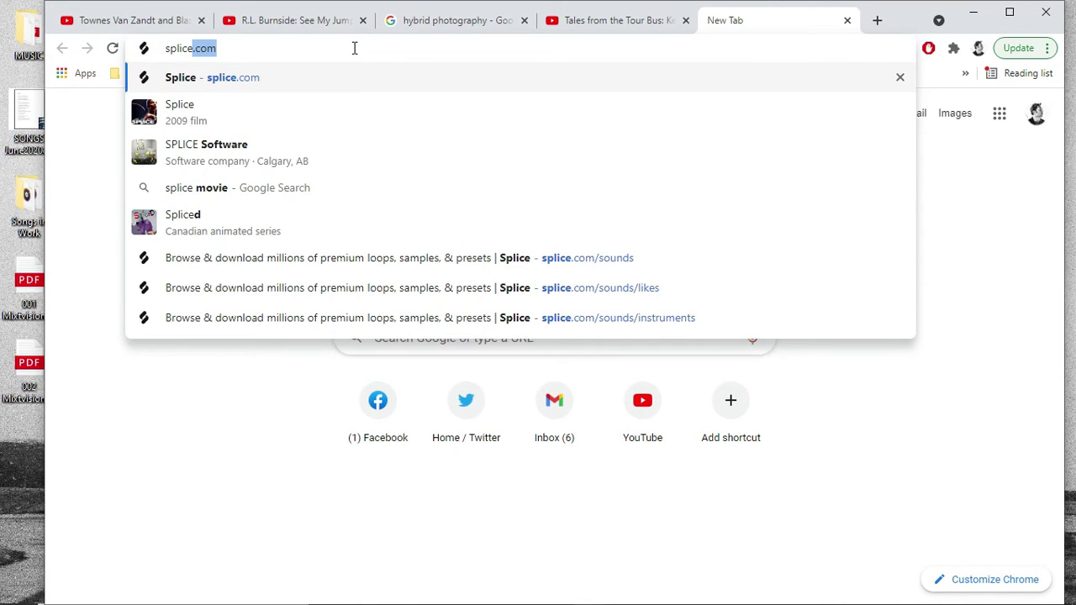
key("Return")
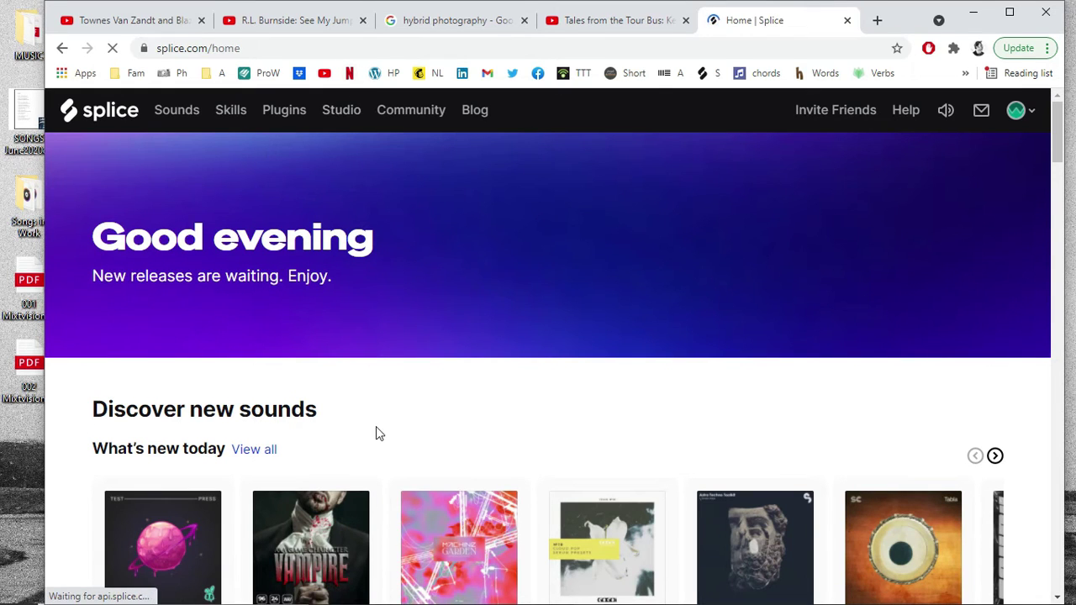
Open the Resampled Cinematic Soul pack from the Popular this week list on the Splice home page
scroll(376, 426, "down", 2)
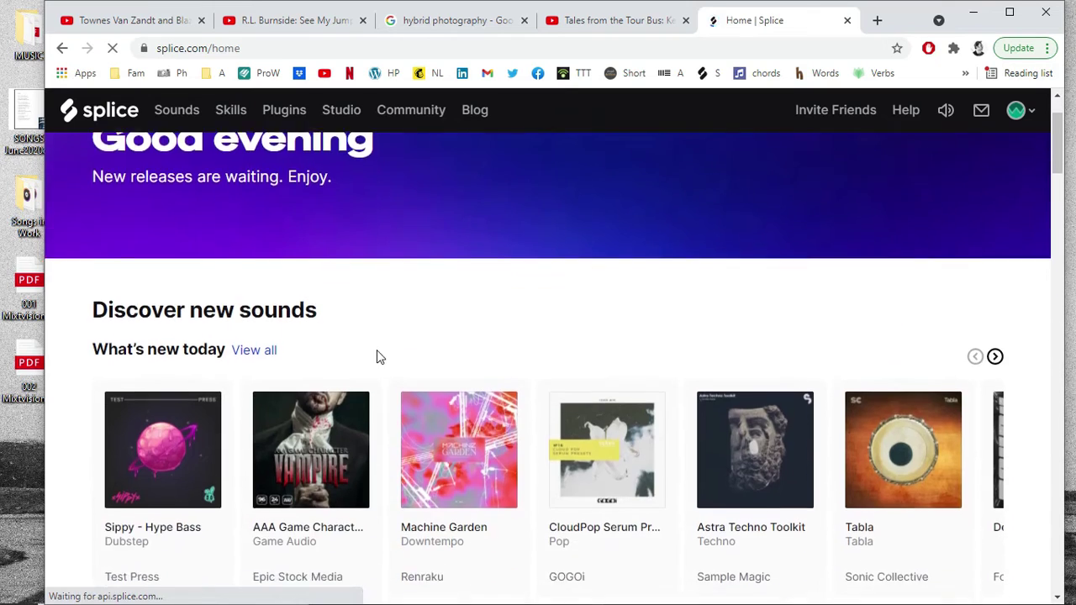
scroll(378, 355, "down", 4)
scroll(380, 348, "down", 5)
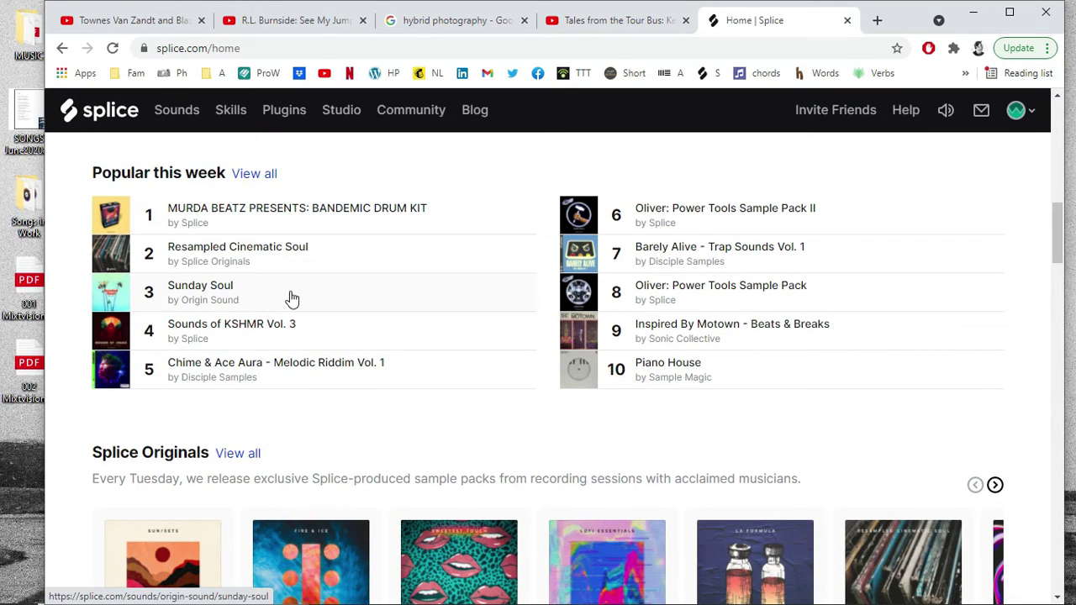
left_click(195, 251)
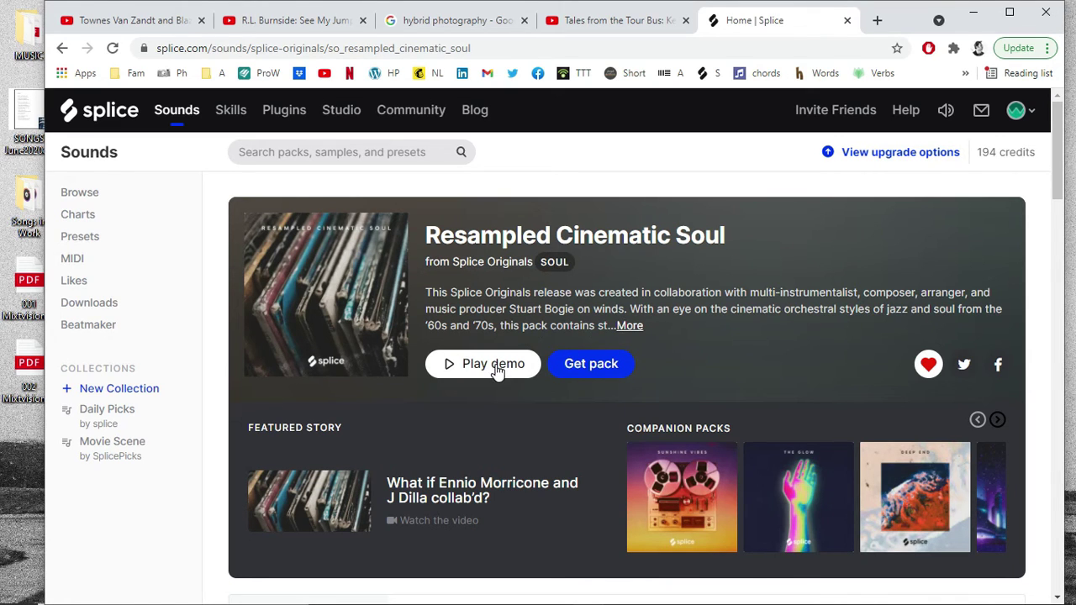
Remove the like from the Resampled Cinematic Soul pack and like it again
scroll(500, 366, "down", 1)
left_click(935, 287)
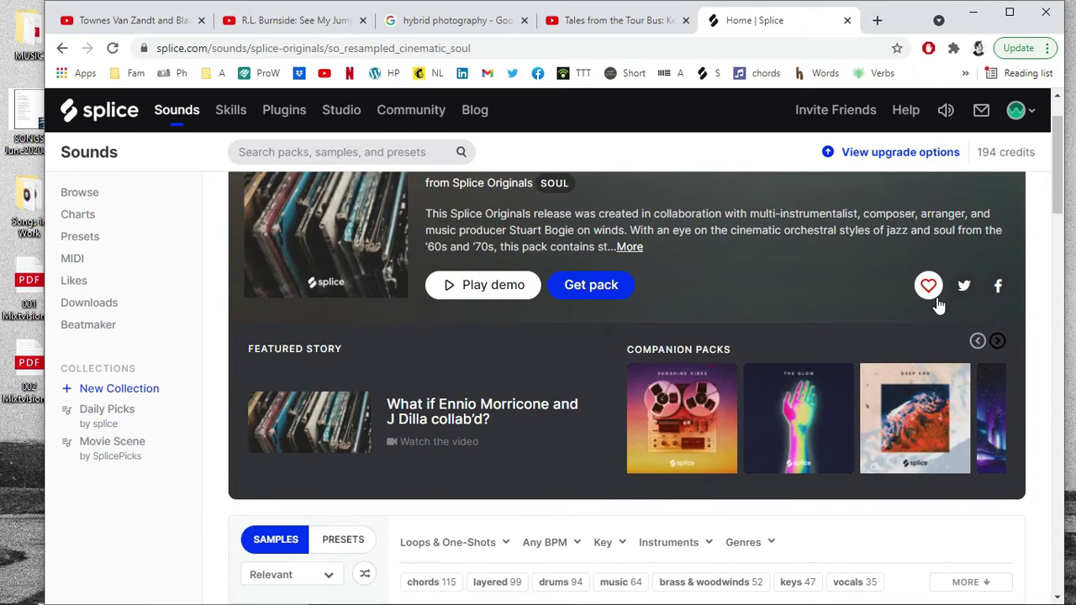
left_click(925, 288)
Look through the pack's sample list, examining the file names, tags, keys and BPM of the sounds
scroll(673, 332, "down", 3)
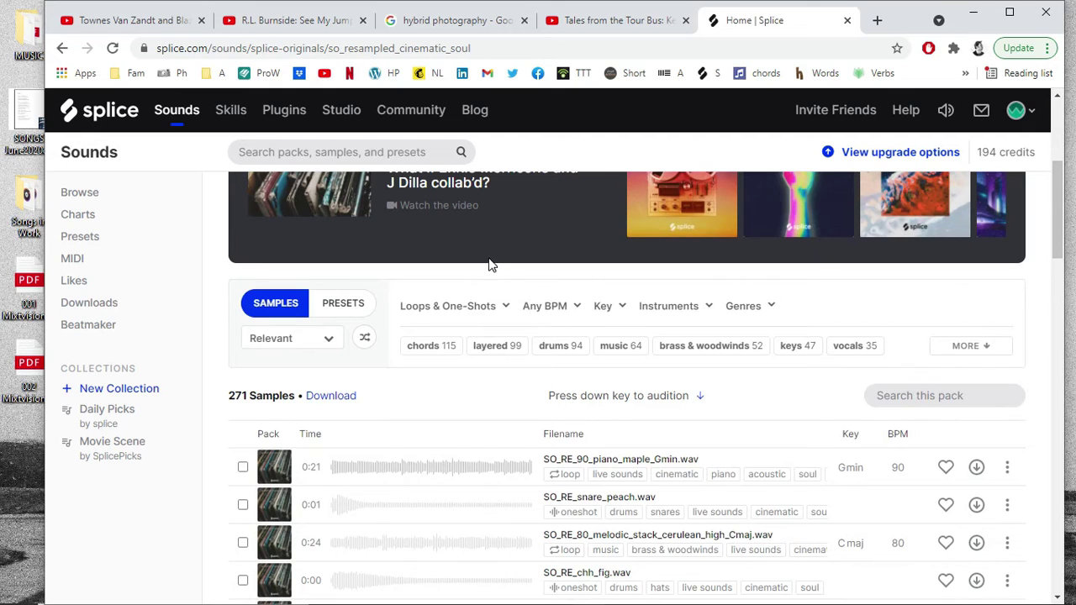
scroll(492, 264, "down", 3)
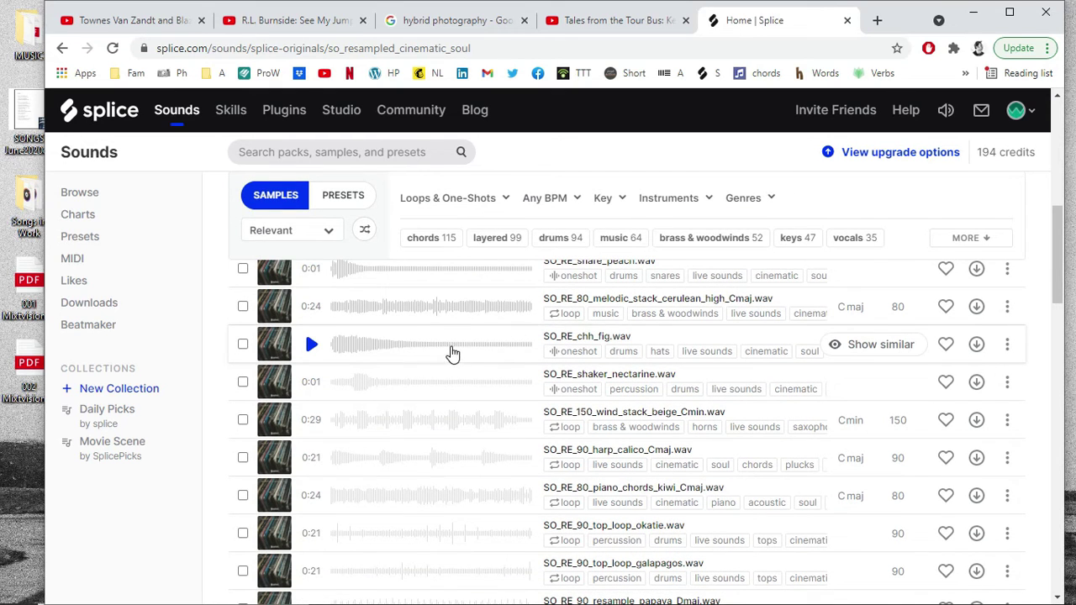
scroll(474, 354, "up", 2)
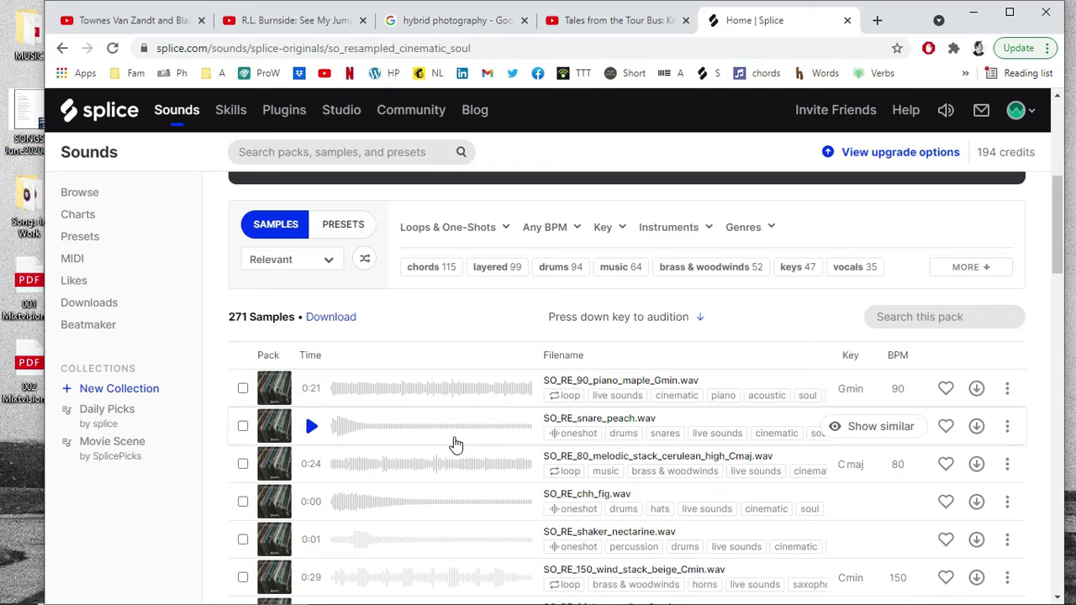
scroll(446, 439, "down", 2)
scroll(413, 433, "down", 2)
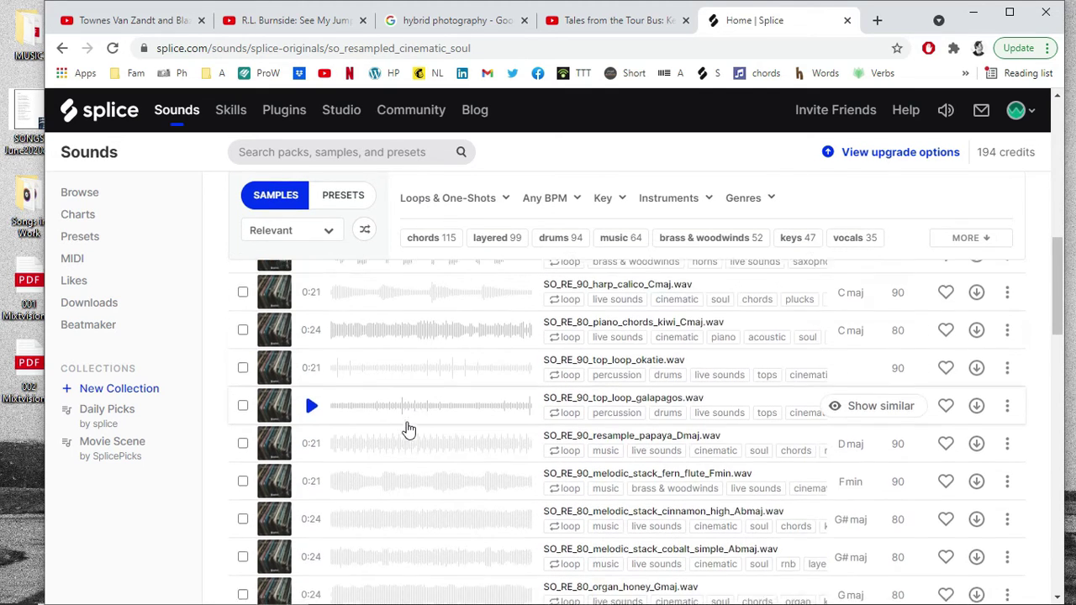
scroll(406, 426, "down", 4)
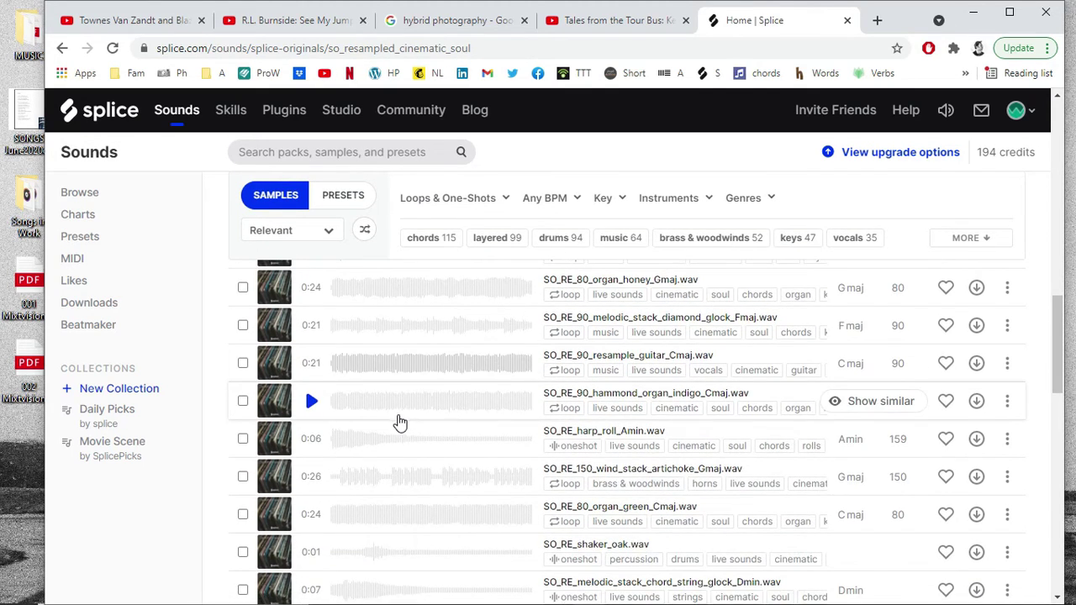
scroll(401, 423, "down", 2)
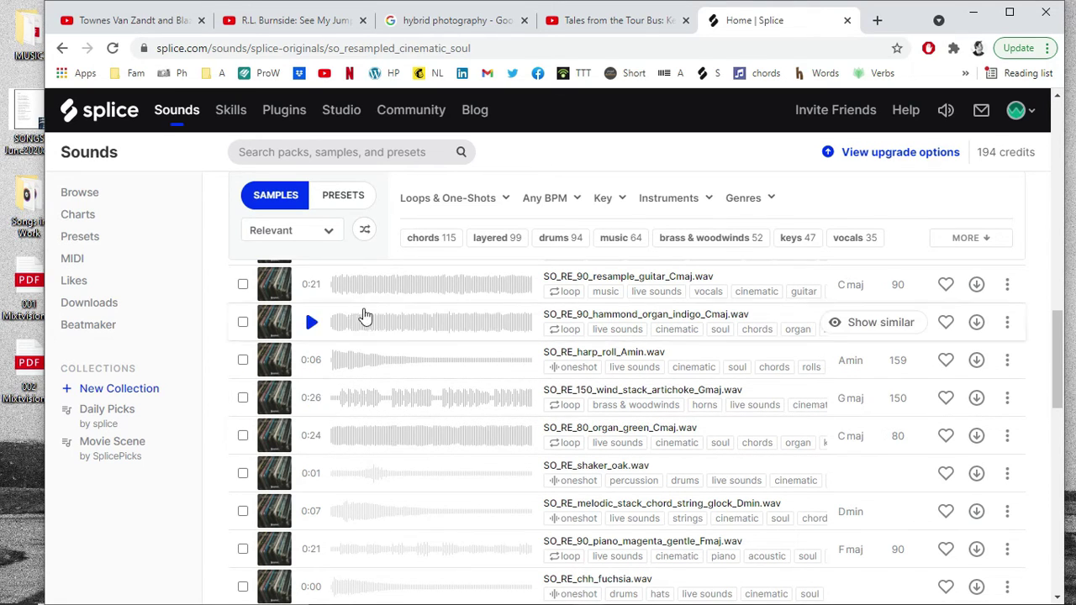
Filter the pack's samples to show only Loops
left_click(443, 202)
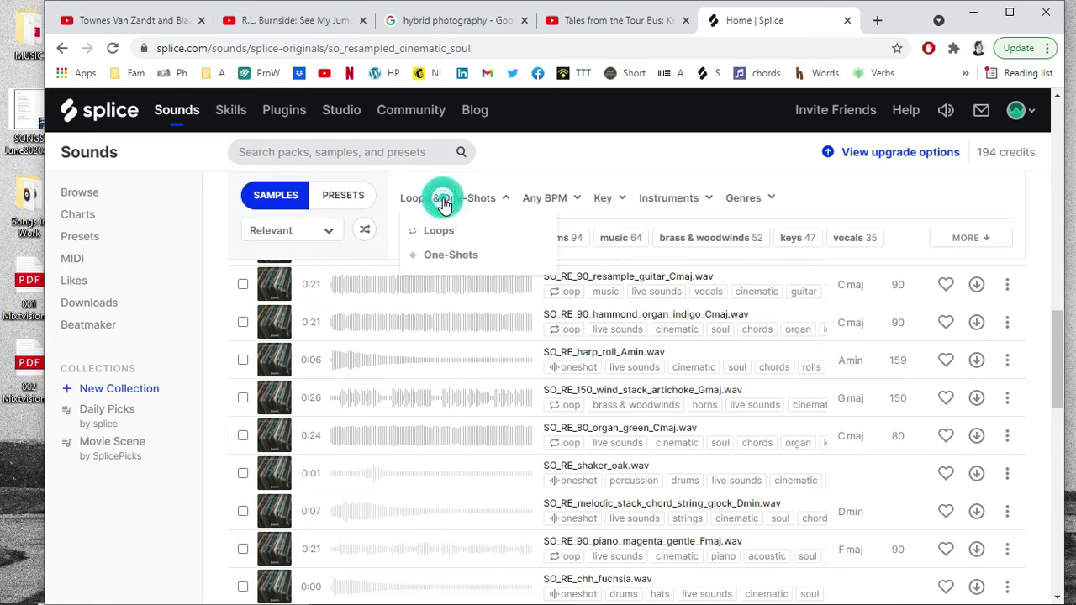
left_click(440, 230)
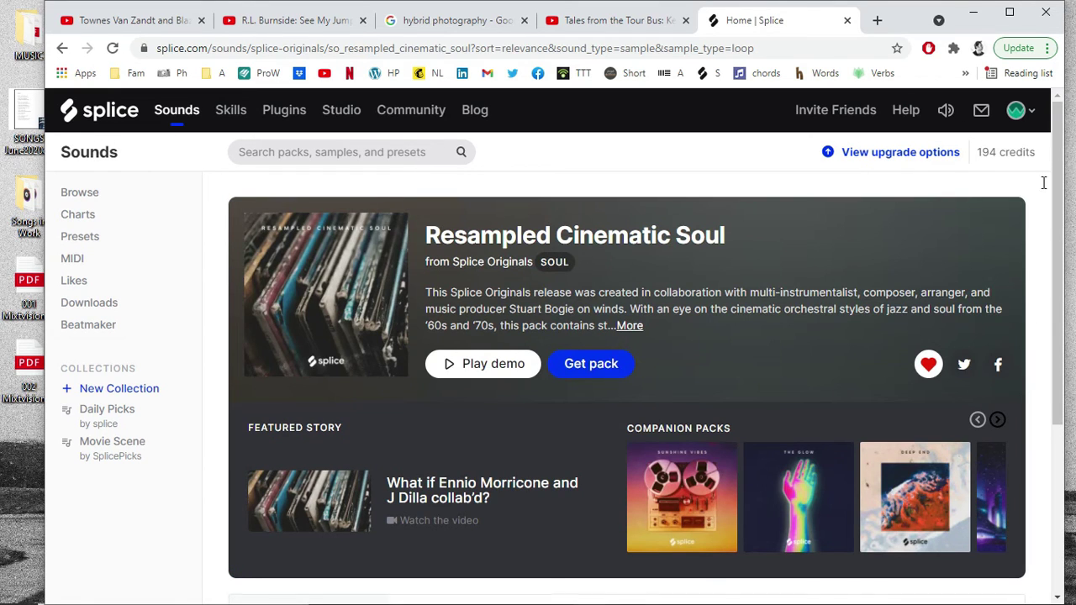
scroll(1044, 182, "down", 6)
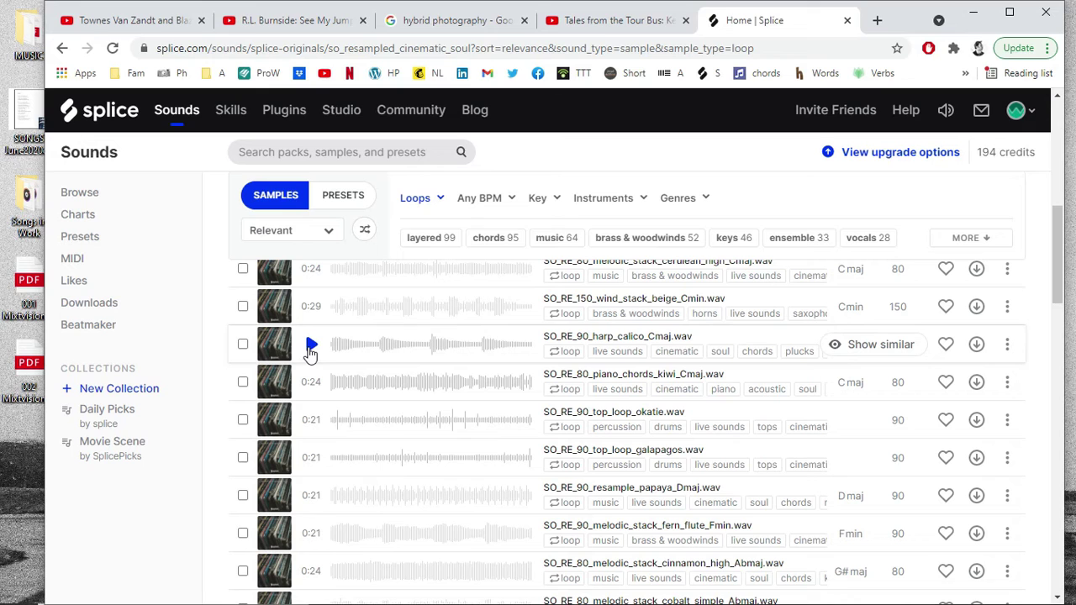
Audition SO_RE_90_harp_calico_Cmaj.wav while lowering the system volume, and play SO_RE_90_top_loop_okatie.wav
left_click(310, 351)
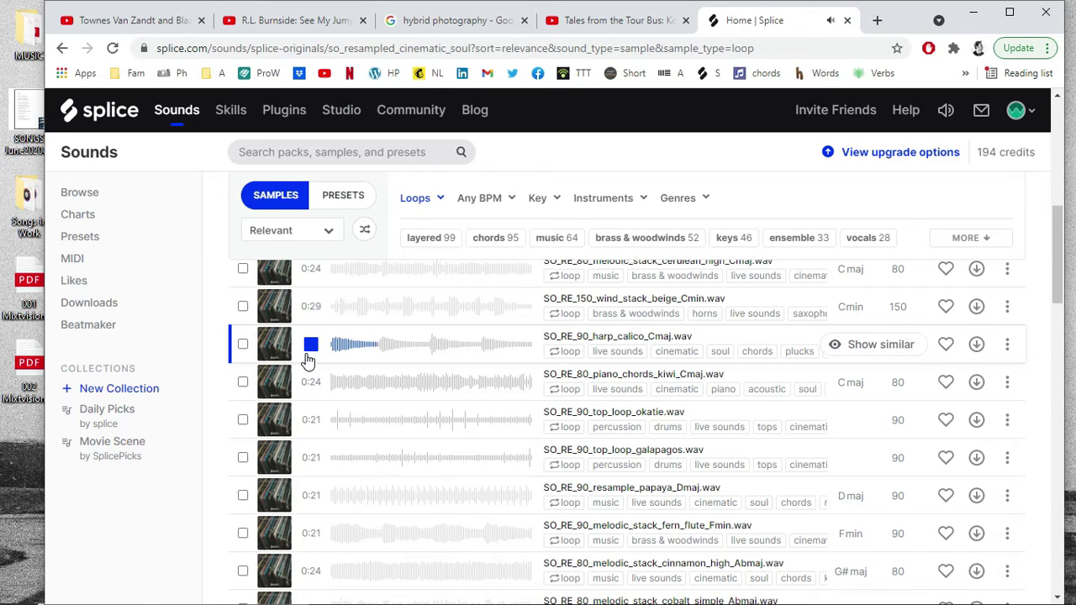
key("XF86AudioLowerVolume")
key("XF86AudioLowerVolume")
key("XF86AudioLowerVolume")
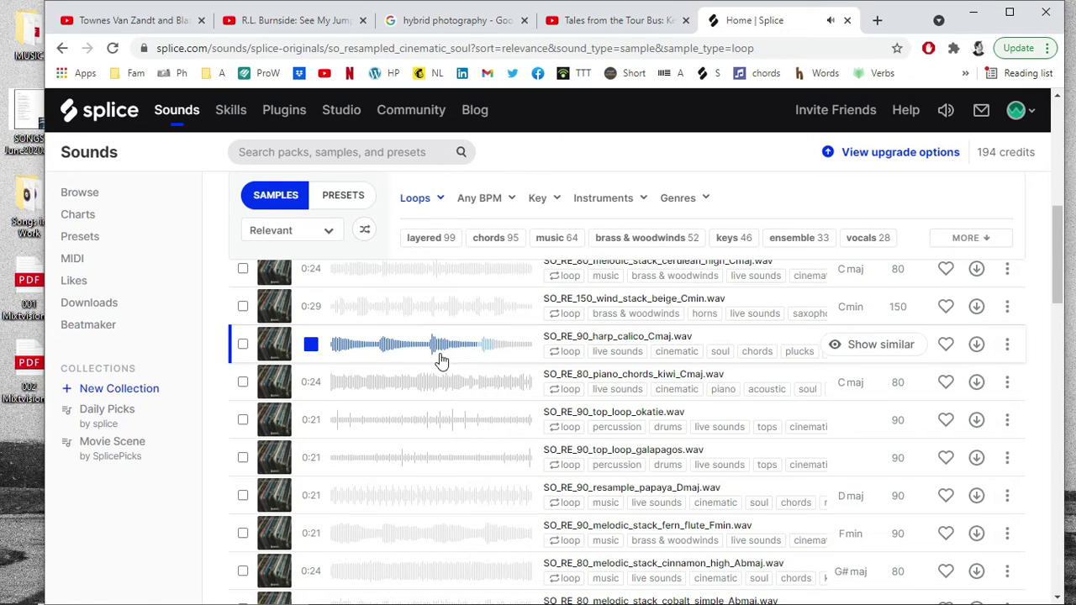
left_click(310, 422)
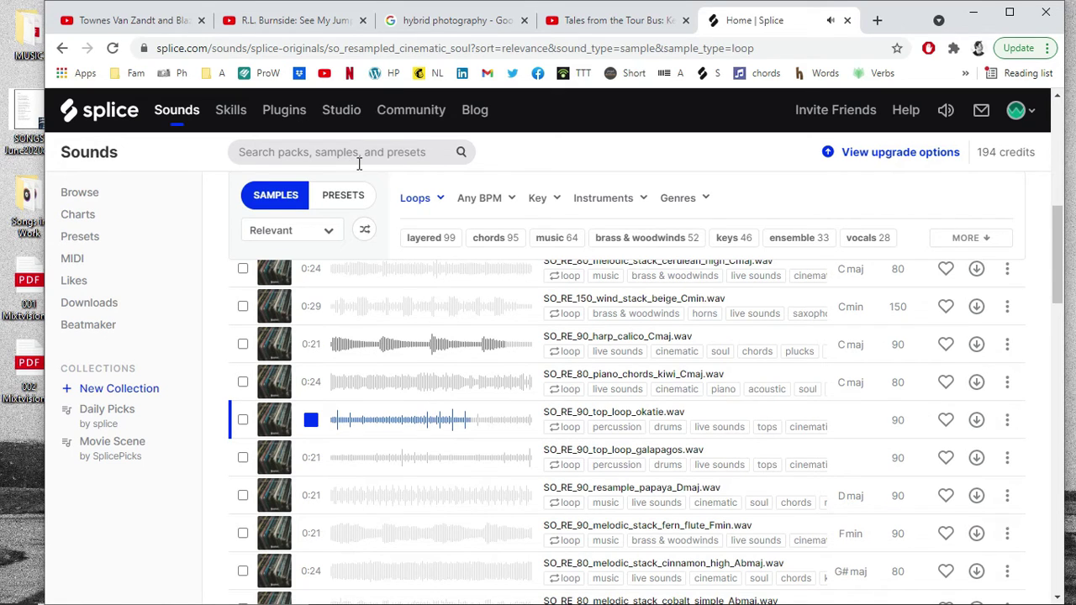
Download SO_RE_90_top_loop_okatie.wav for 1 credit and minimize the browser to get back to the song project
left_click(243, 421)
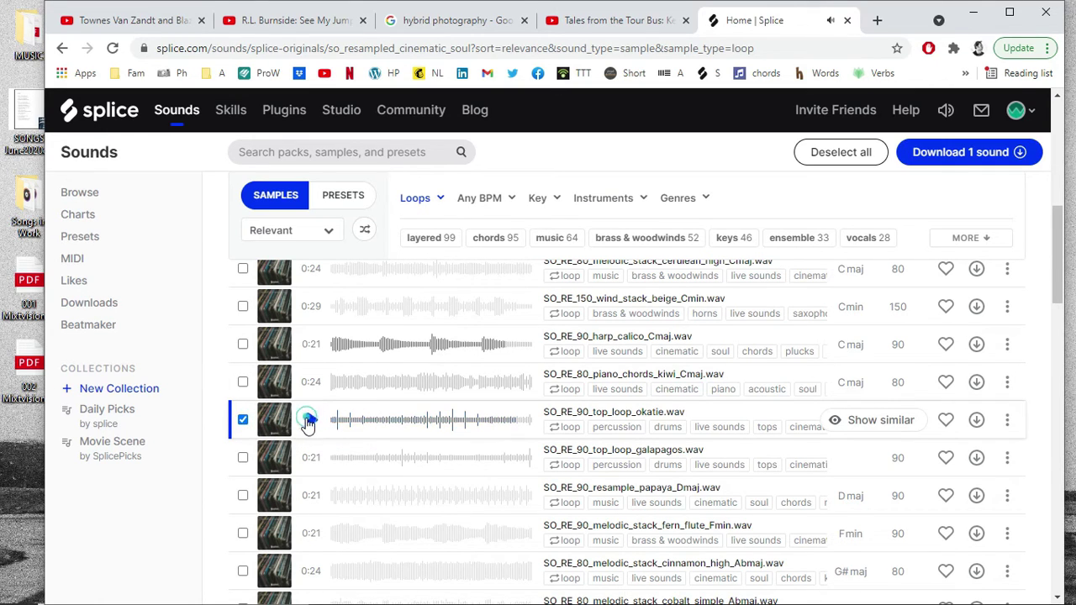
left_click(243, 419)
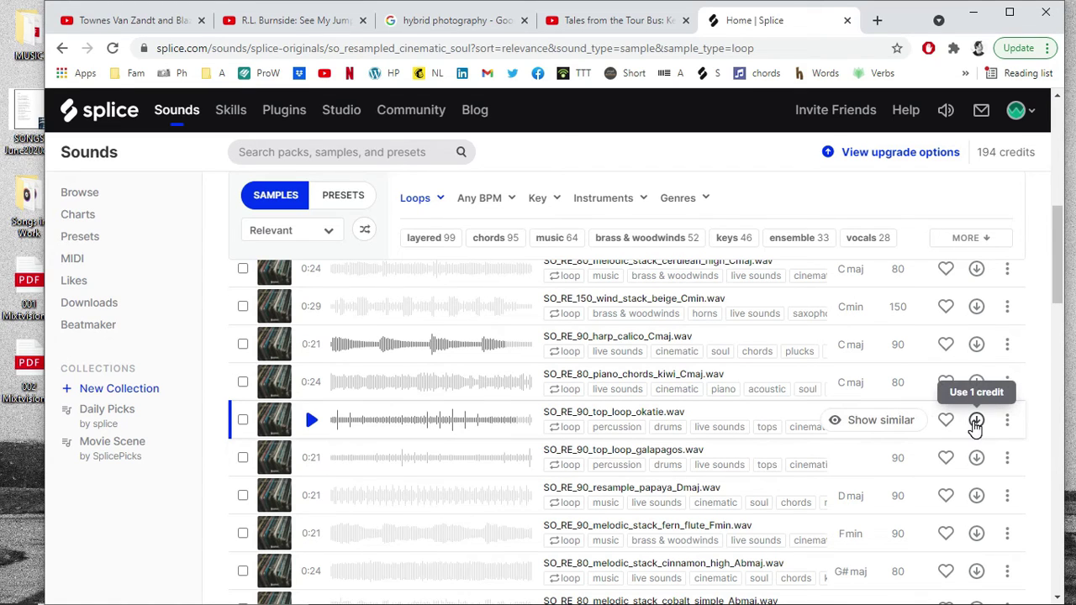
left_click(978, 420)
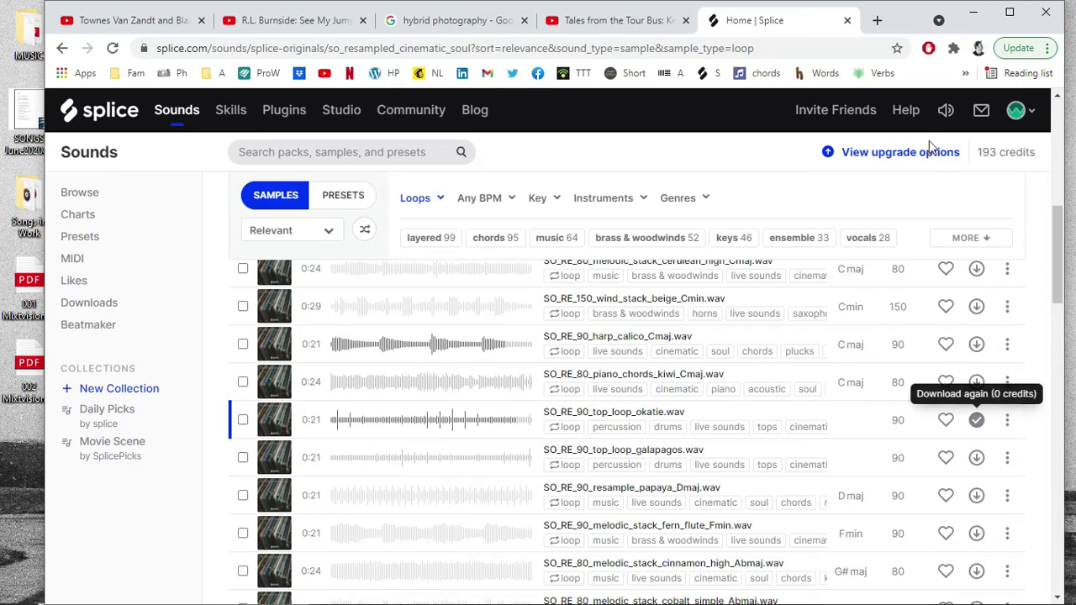
left_click_drag(915, 22, 904, 103)
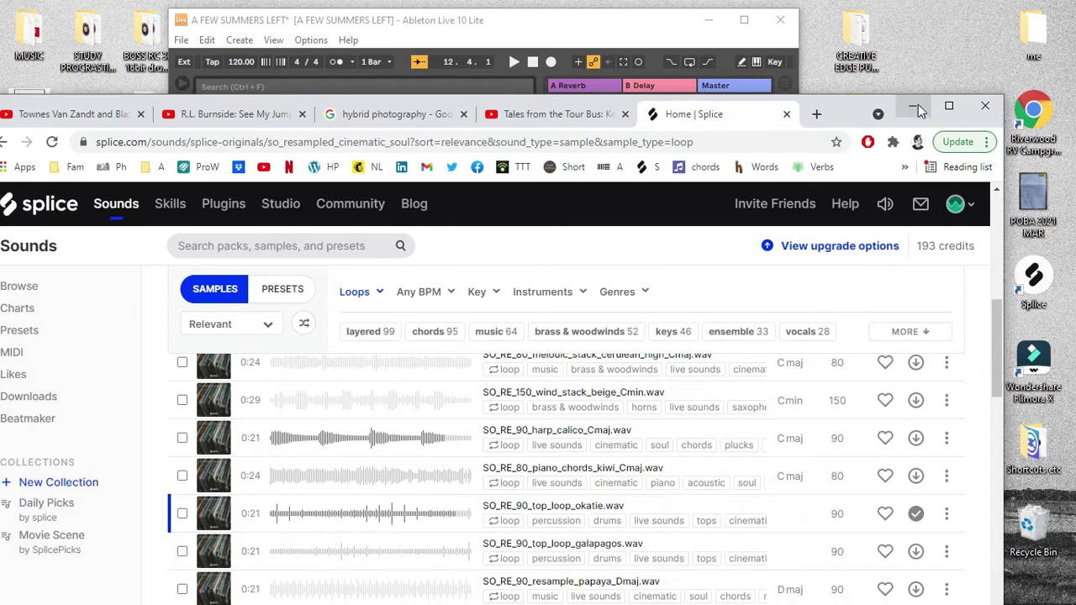
left_click(924, 106)
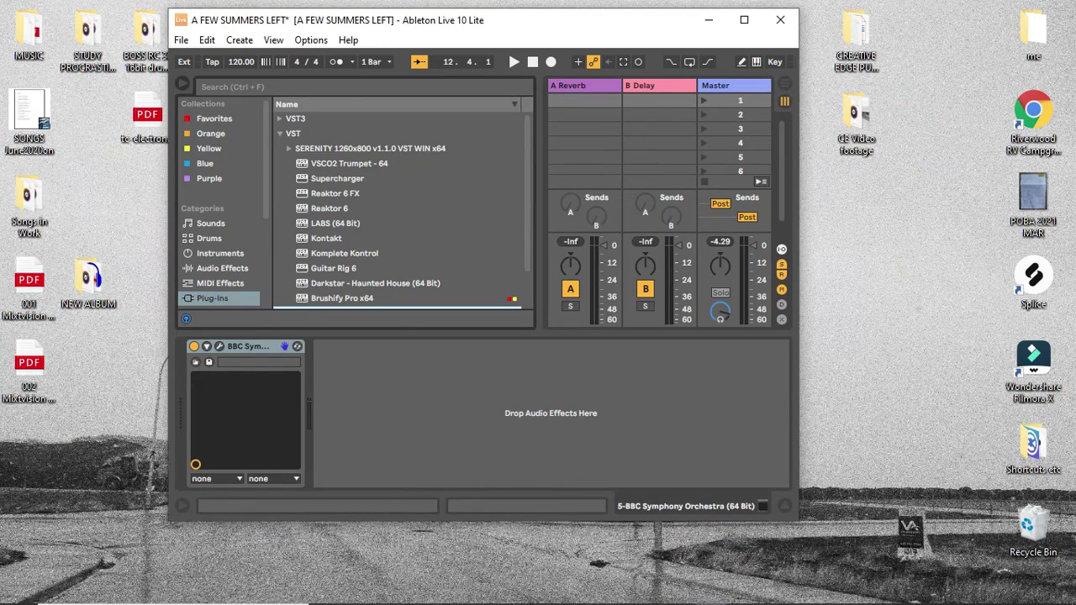
Switch to the Splice desktop app, maximize it and audition SO_RE_150_wind_stack_azuki_stabs_Fmin.wav in the Recently added samples
left_click(772, 590)
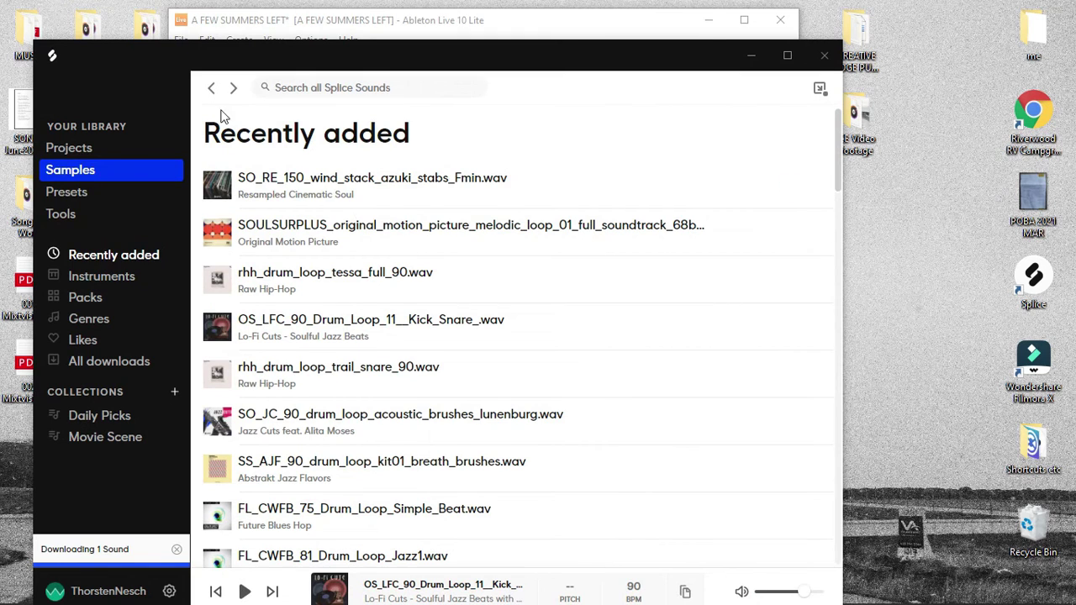
left_click_drag(145, 65, 153, 51)
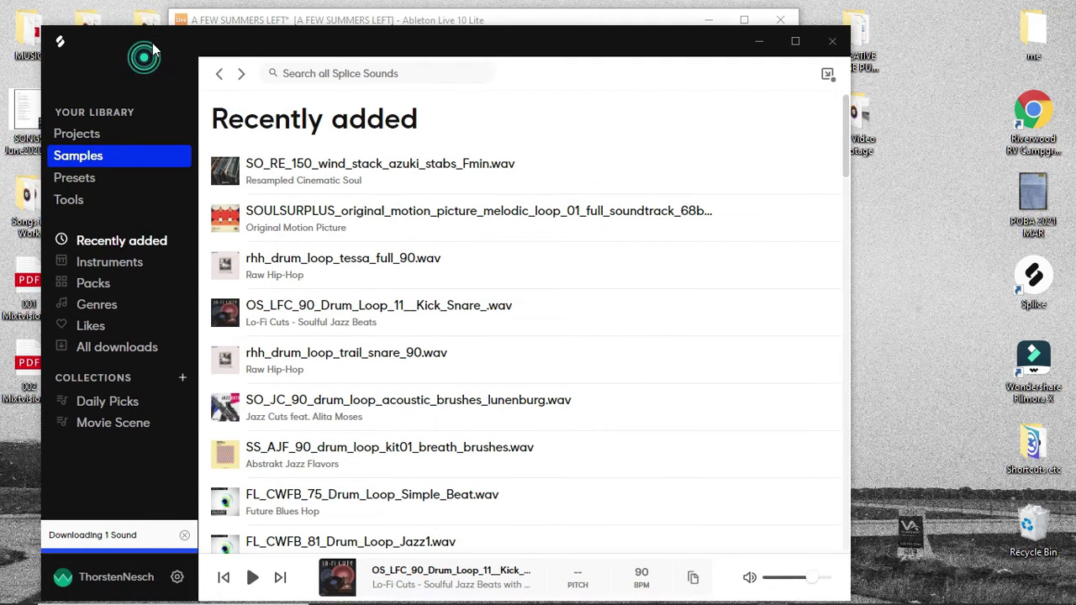
left_click(795, 42)
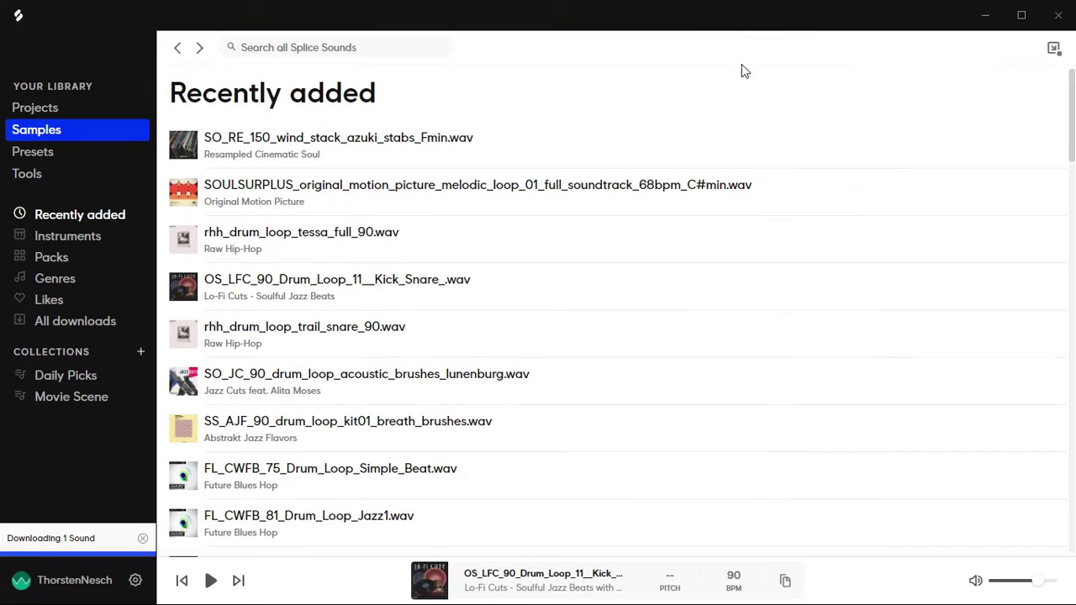
left_click(394, 49)
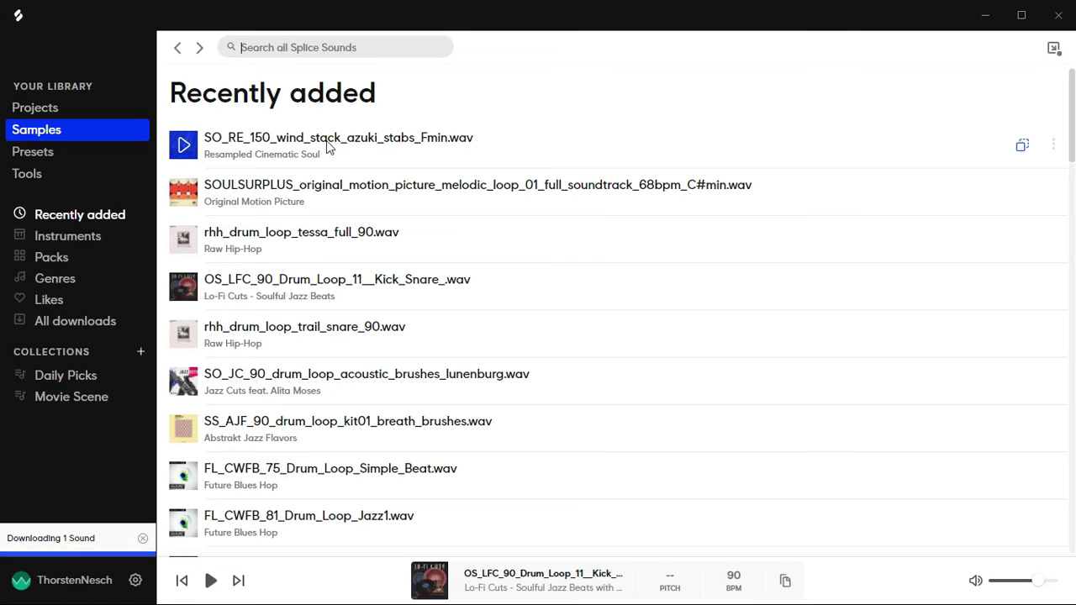
left_click(185, 153)
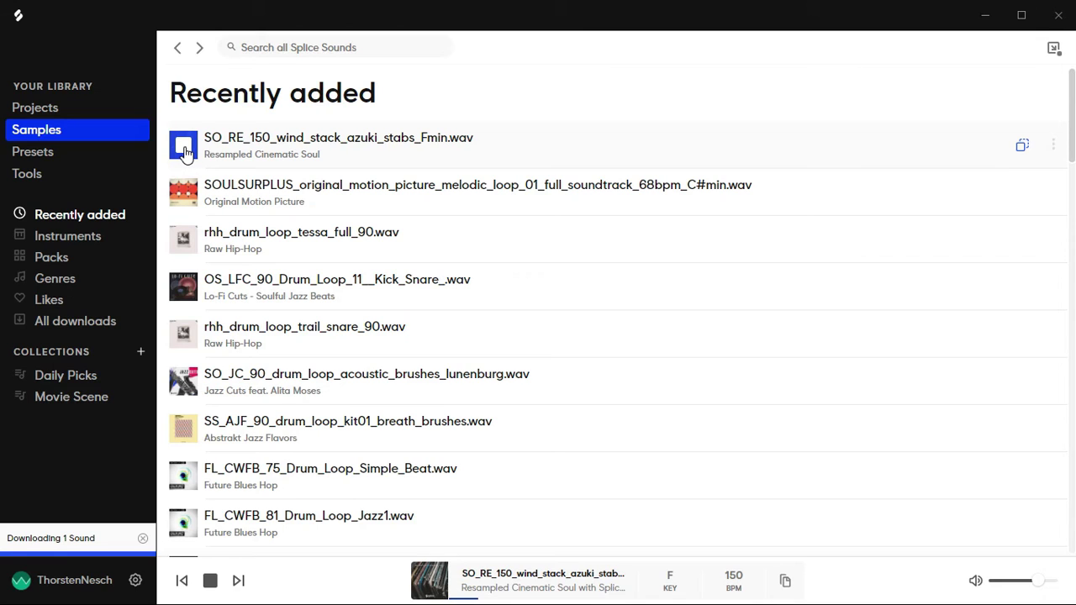
left_click(184, 153)
Reopen Splice with a refreshed Samples list and audition SO_RE_90_top_loop_okatie.wav
left_click(1058, 21)
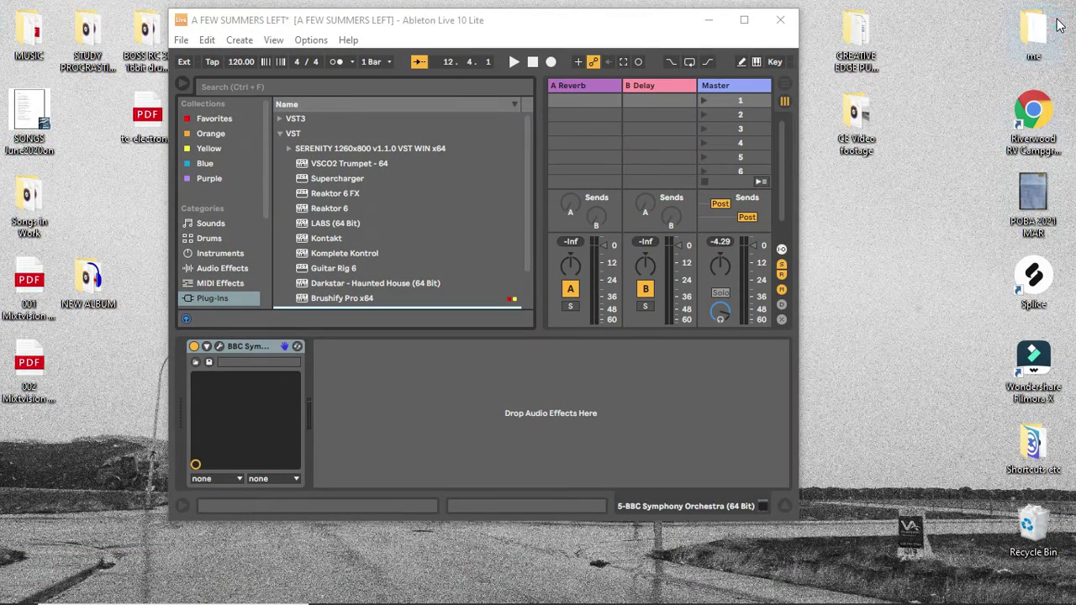
double_click(1034, 286)
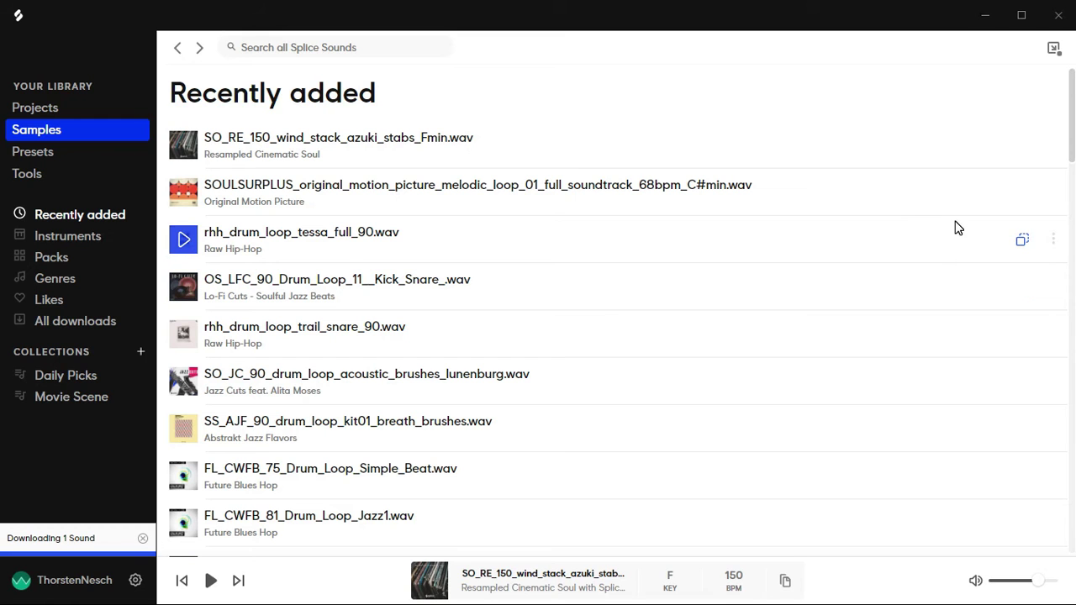
left_click(44, 113)
left_click(37, 135)
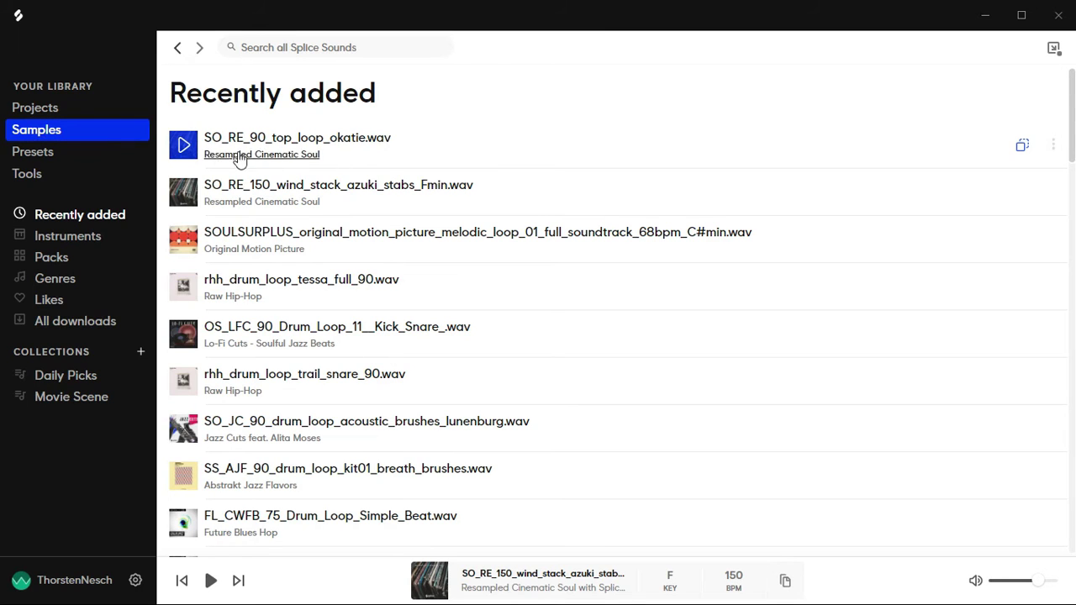
left_click(192, 148)
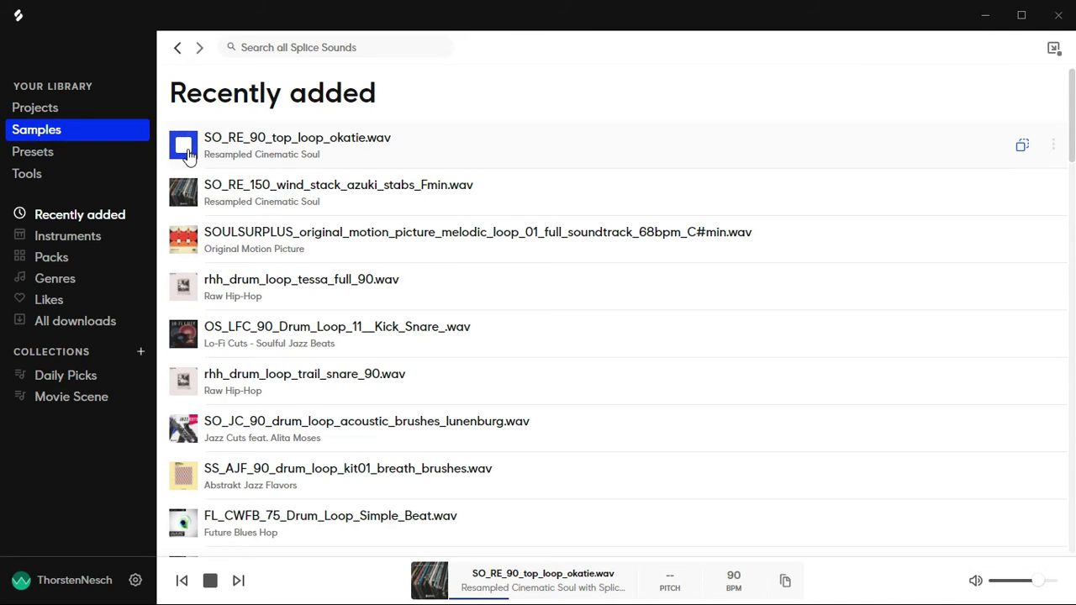
left_click(186, 150)
Copy SO_RE_90_top_loop_okatie.wav from the Splice library and move the Splice and Ableton Live windows aside to expose the desktop folders
left_click_drag(950, 24, 725, 169)
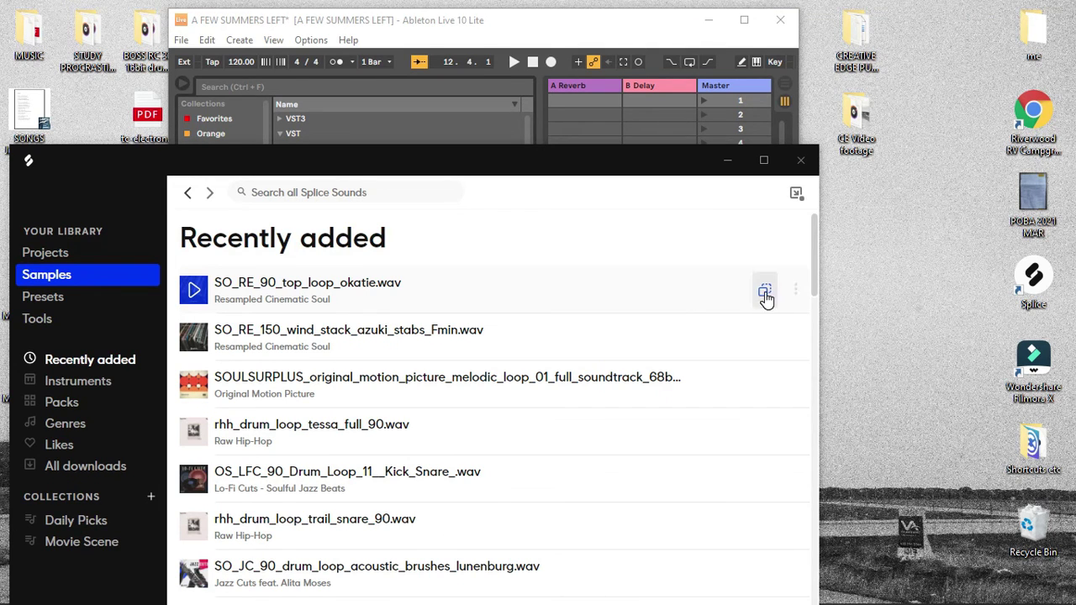
left_click(765, 294)
left_click_drag(765, 295, 684, 533)
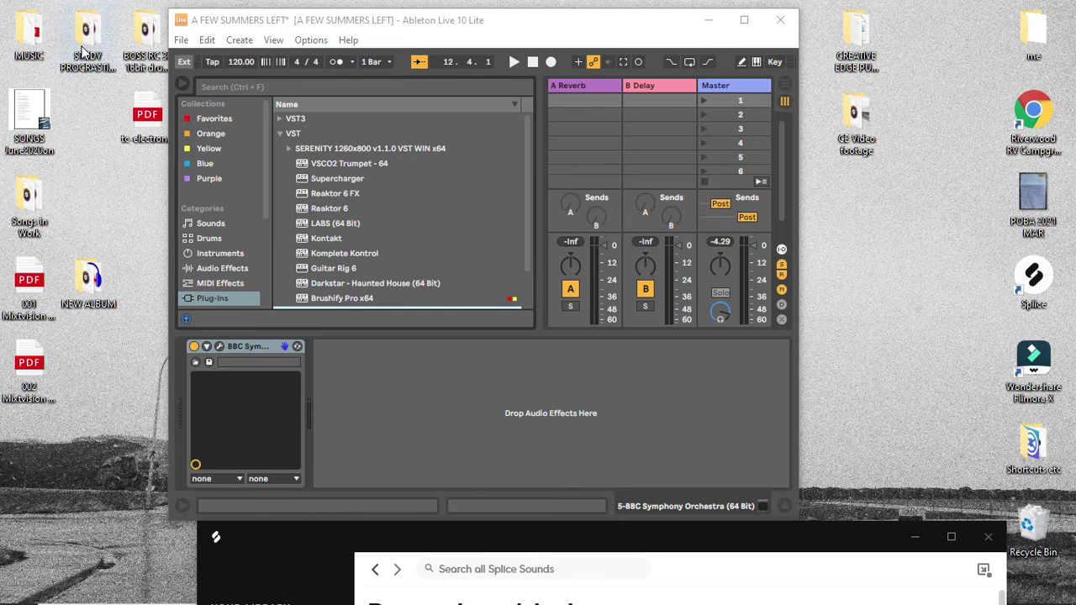
left_click_drag(316, 22, 544, 29)
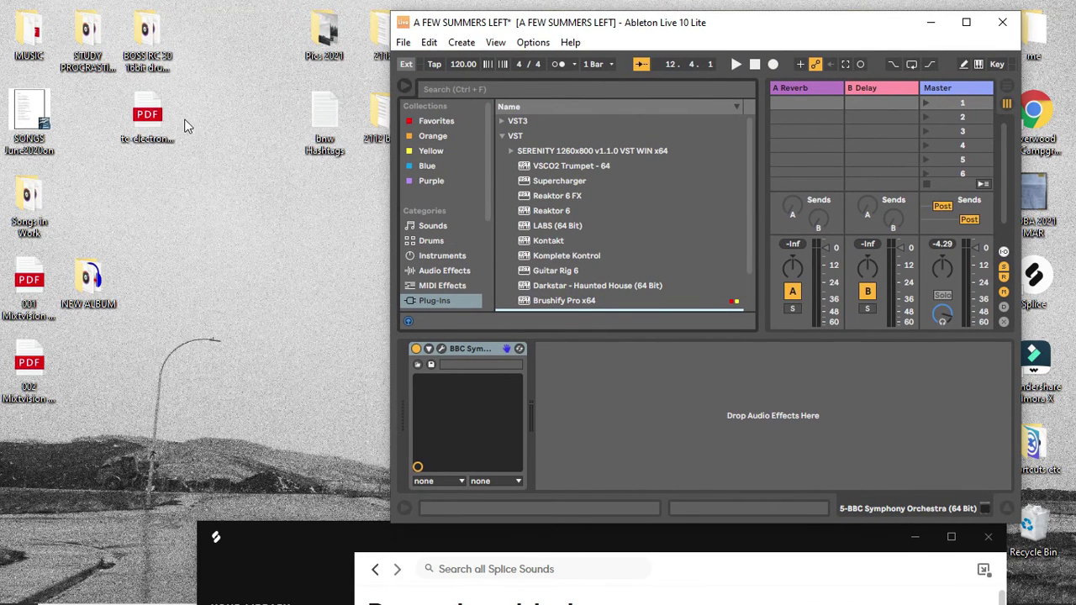
Paste the copied loop into the desktop folder MUSIC > Own Audio > _SPLICE and close the folder window
double_click(28, 39)
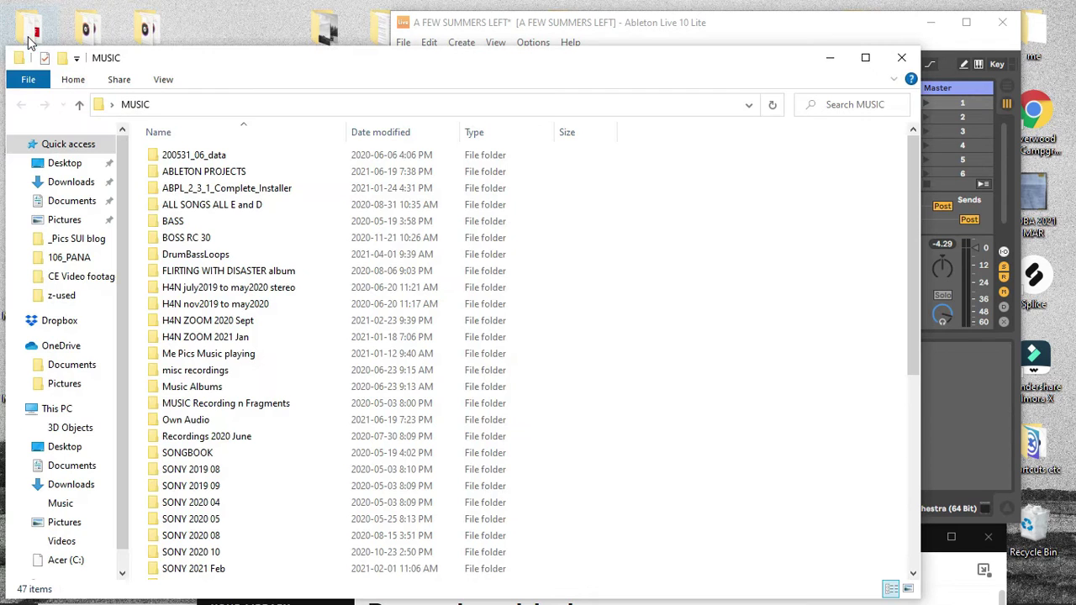
double_click(155, 425)
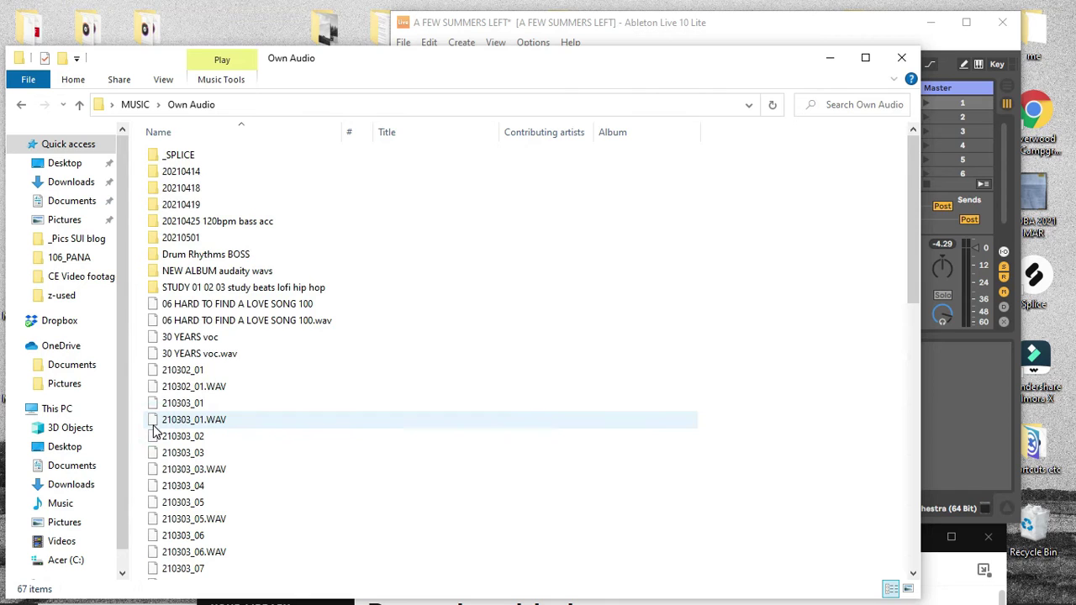
double_click(152, 157)
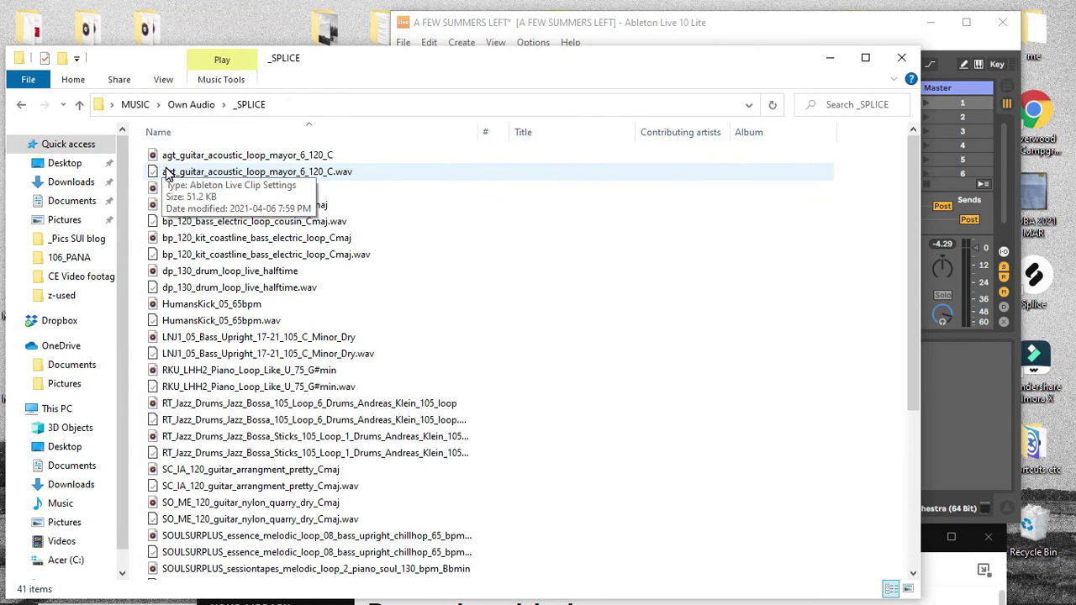
right_click(665, 314)
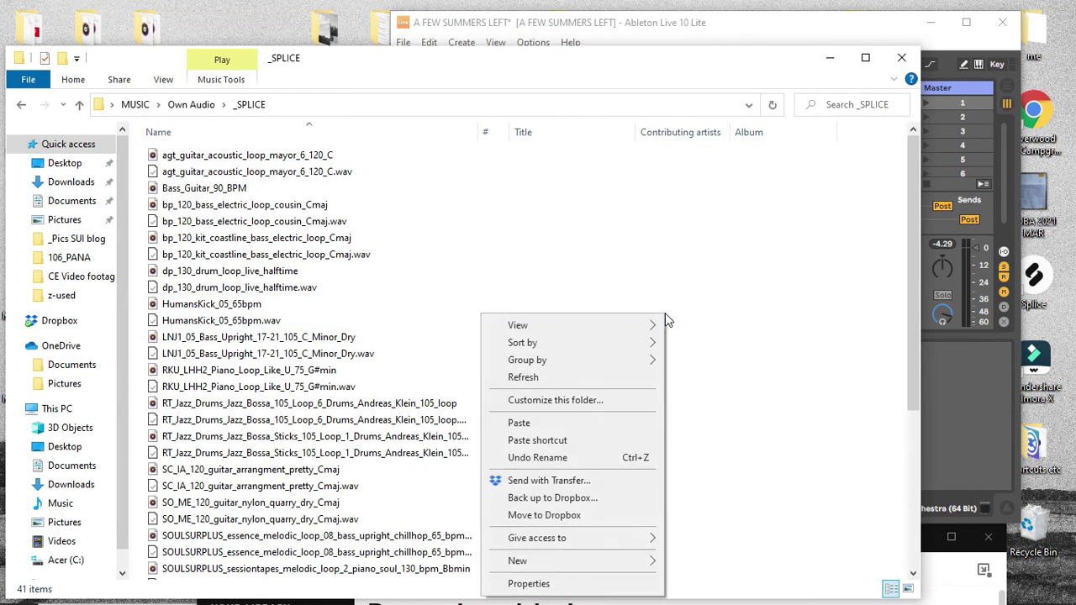
left_click(568, 423)
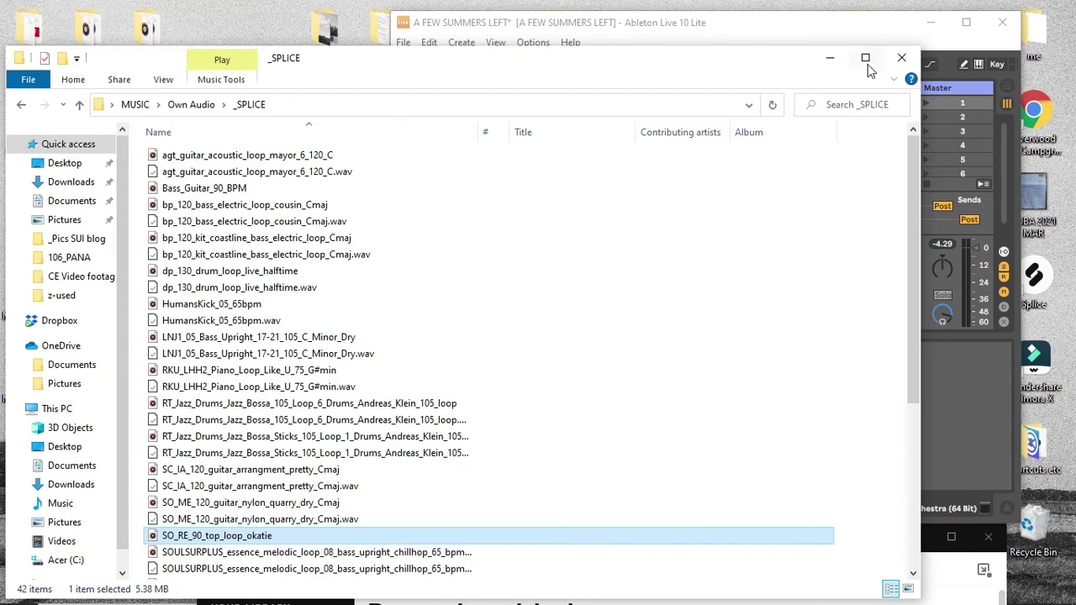
left_click(902, 57)
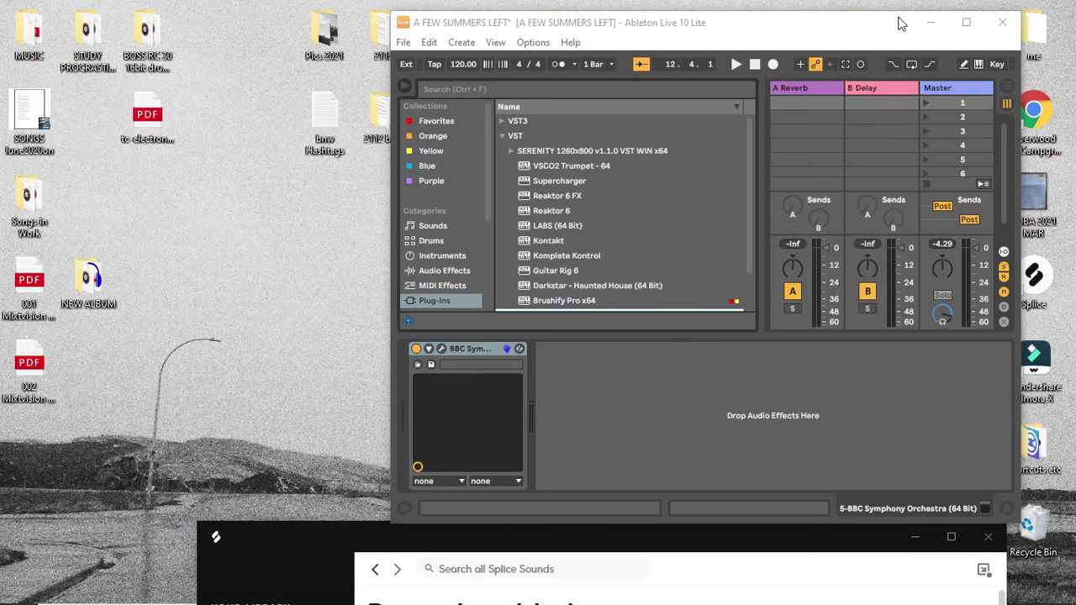
Maximize Ableton Live, open the _SPLICE folder under Own Audio in the browser and preview SO_RE_90_top_loop_okatie.wav
left_click(966, 22)
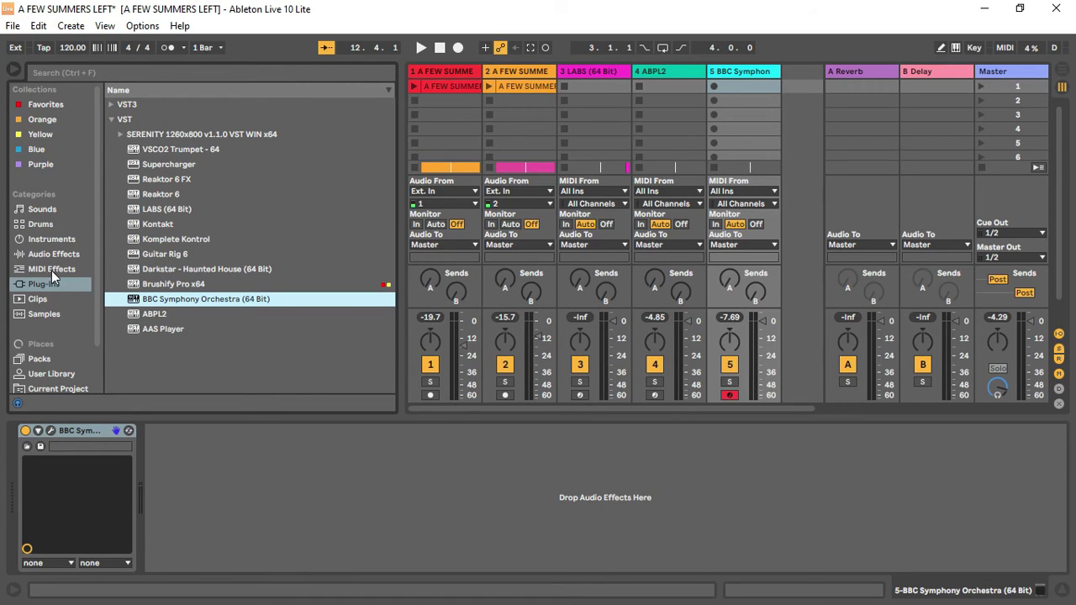
left_click_drag(97, 318, 96, 356)
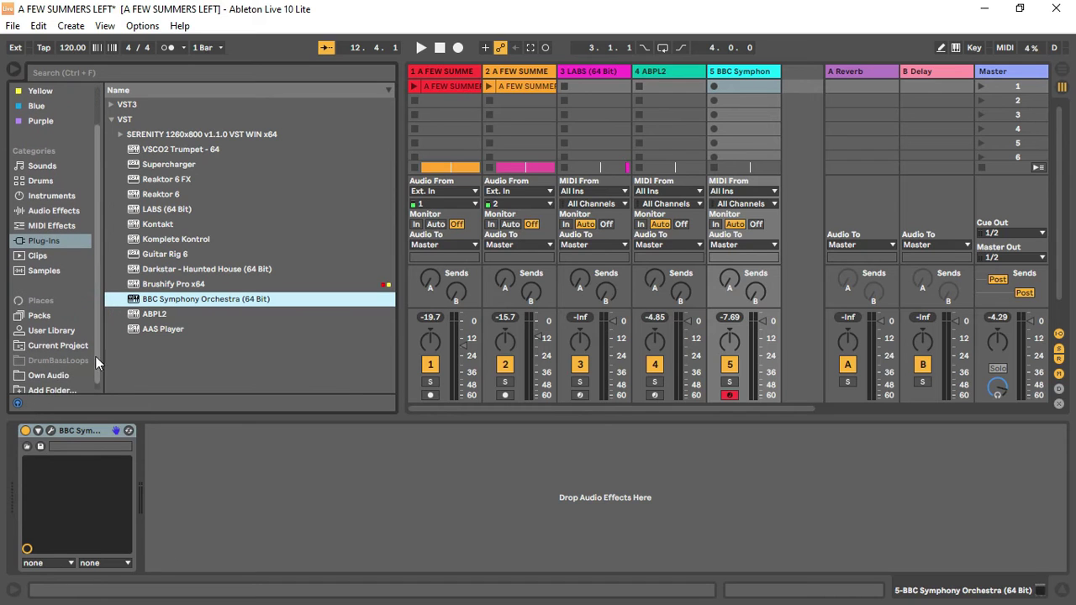
left_click(38, 376)
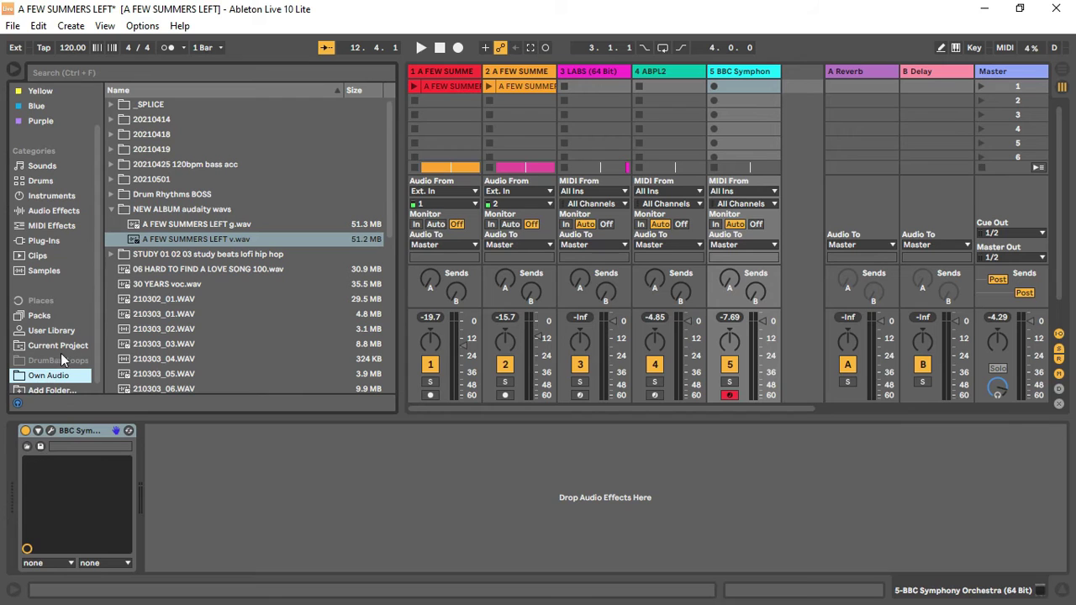
left_click(109, 104)
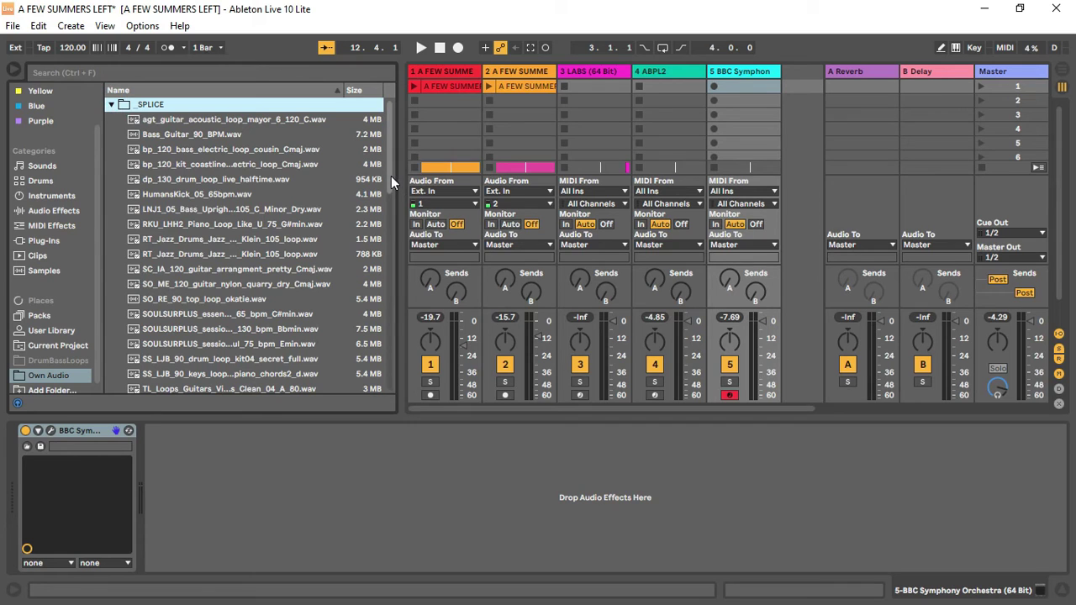
mouse_move(391, 176)
left_mouse_down()
mouse_move(386, 205)
mouse_move(388, 190)
left_mouse_up()
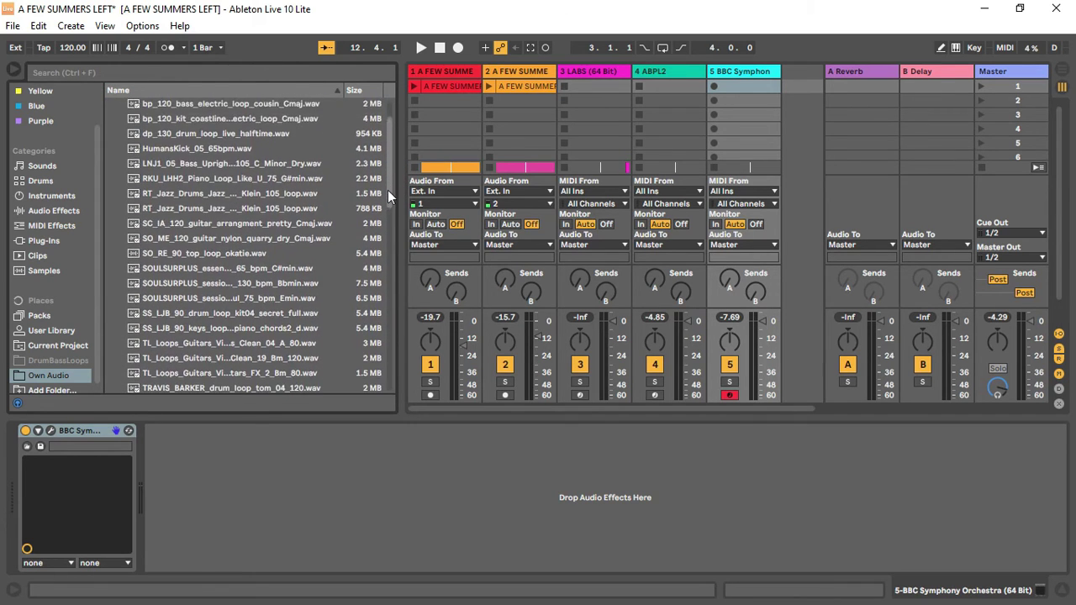
left_click(255, 251)
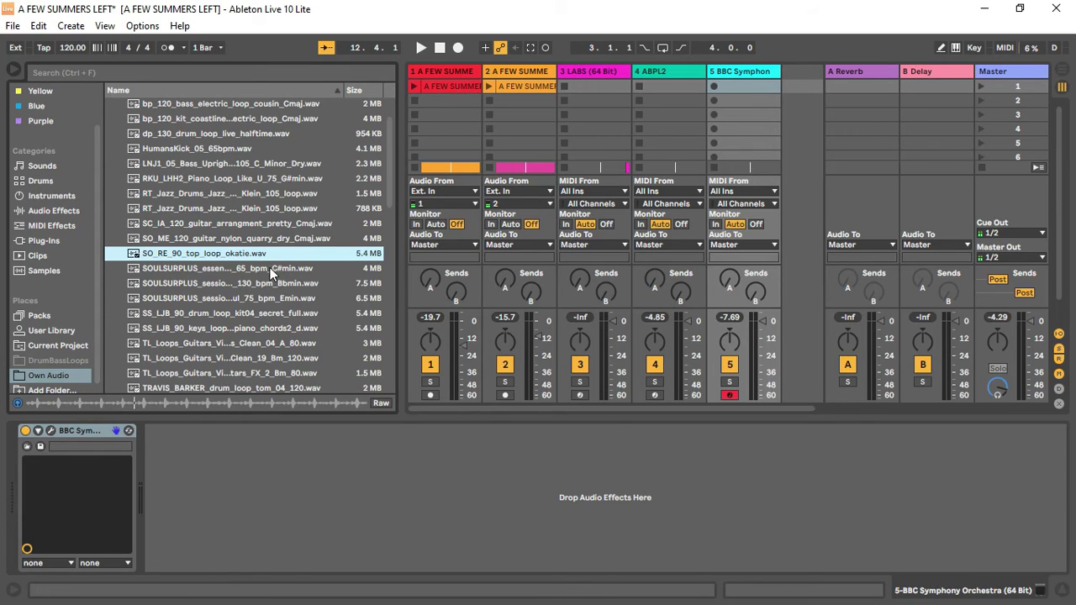
Insert a new audio track after the BBC Symphony track and load SO_RE_90_top_loop_okatie.wav into its first clip slot
left_click(807, 71)
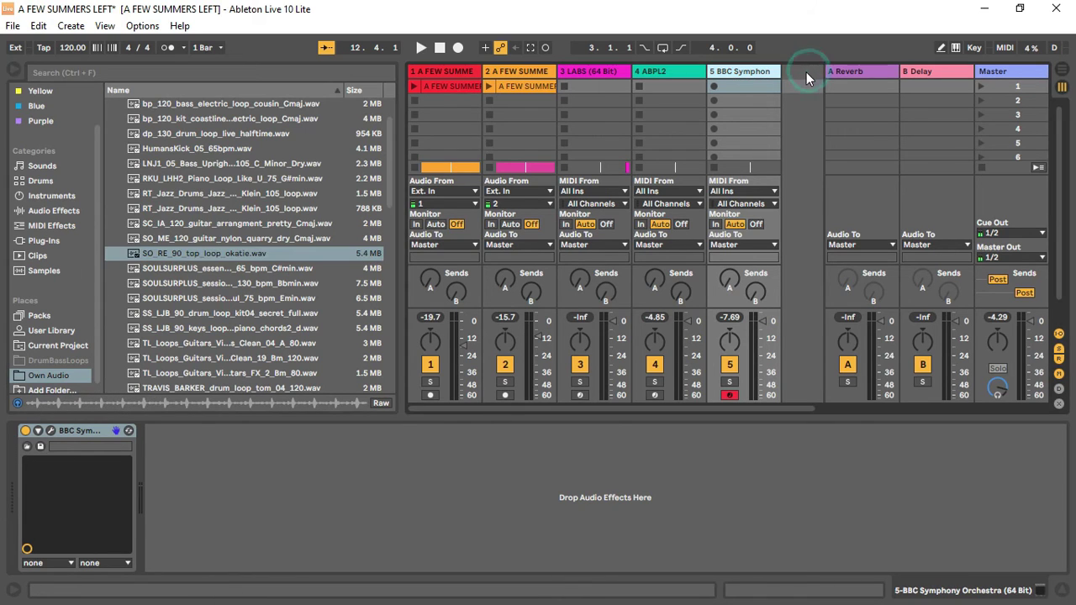
right_click(802, 71)
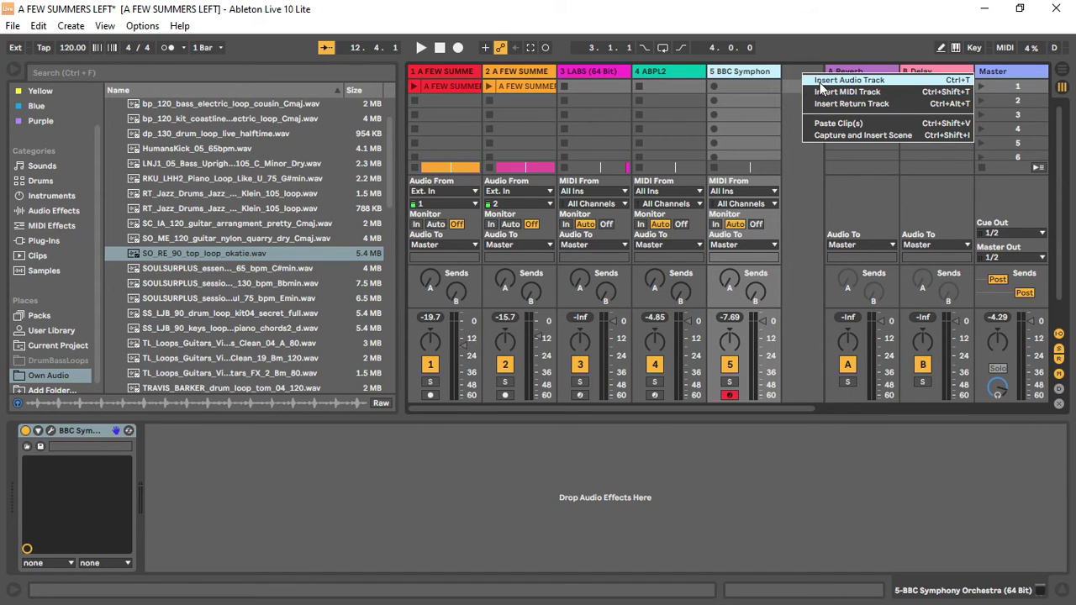
left_click(820, 81)
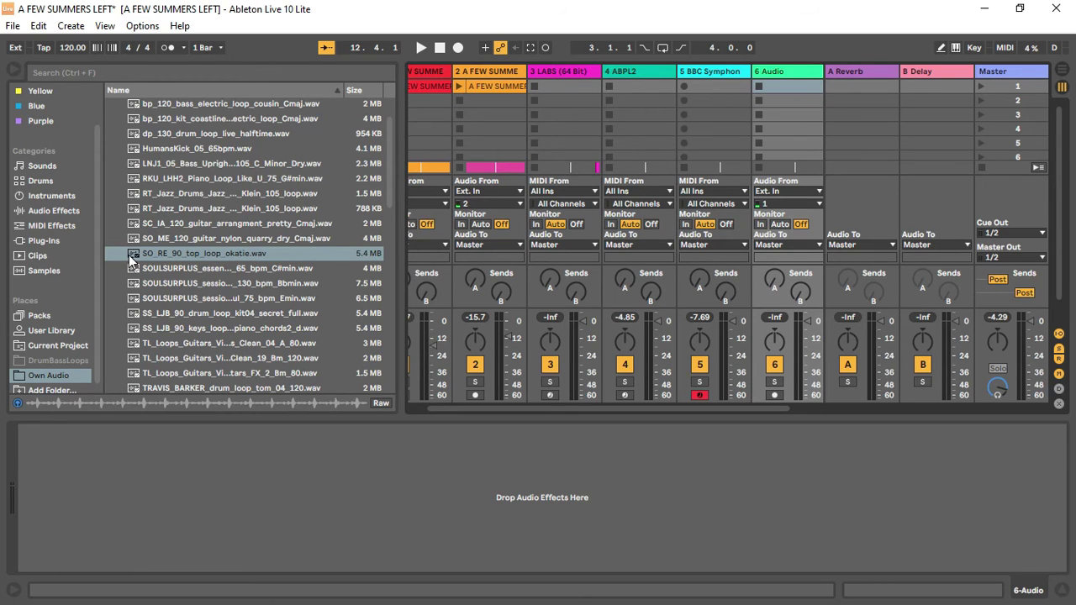
left_click_drag(130, 254, 783, 89)
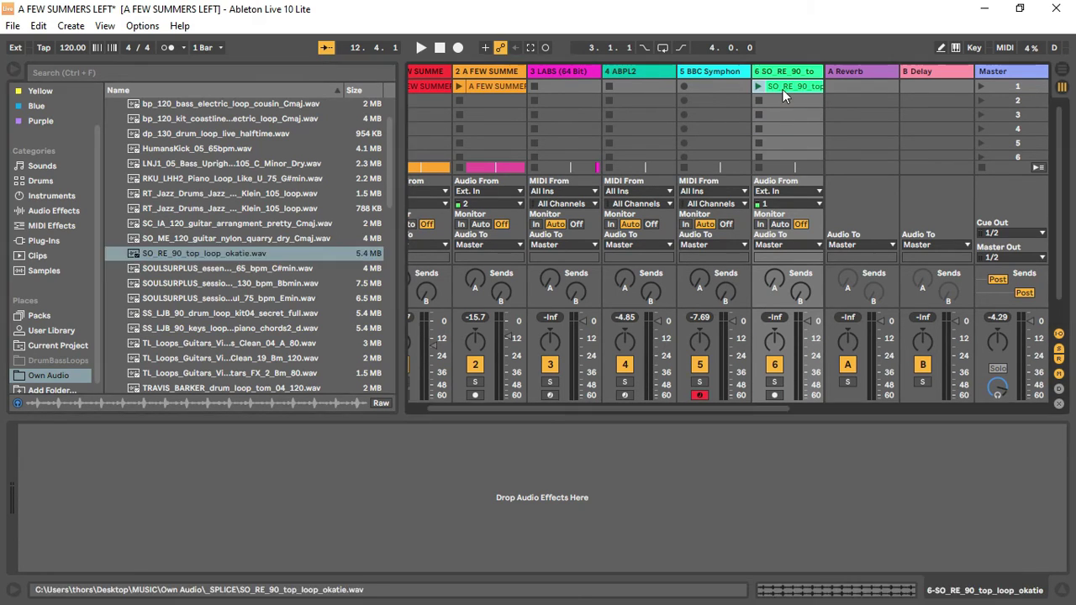
In Arrangement View, fold the ABPL2 and BBC Symphony tracks and place SO_RE_90_top_loop_okatie.wav at bar 1 of track 6
left_click(1062, 85)
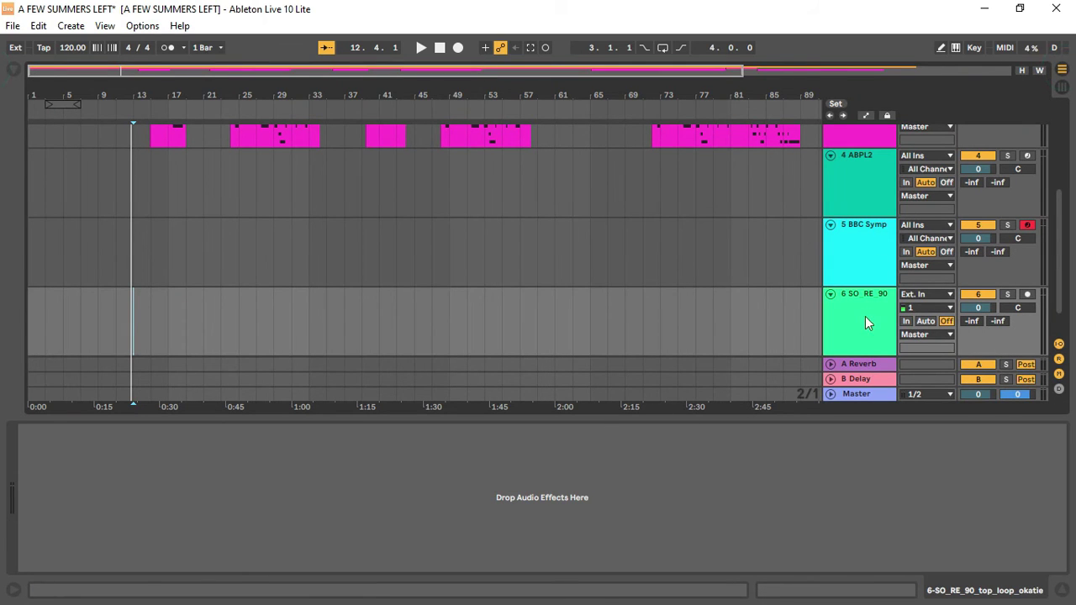
left_click(14, 71)
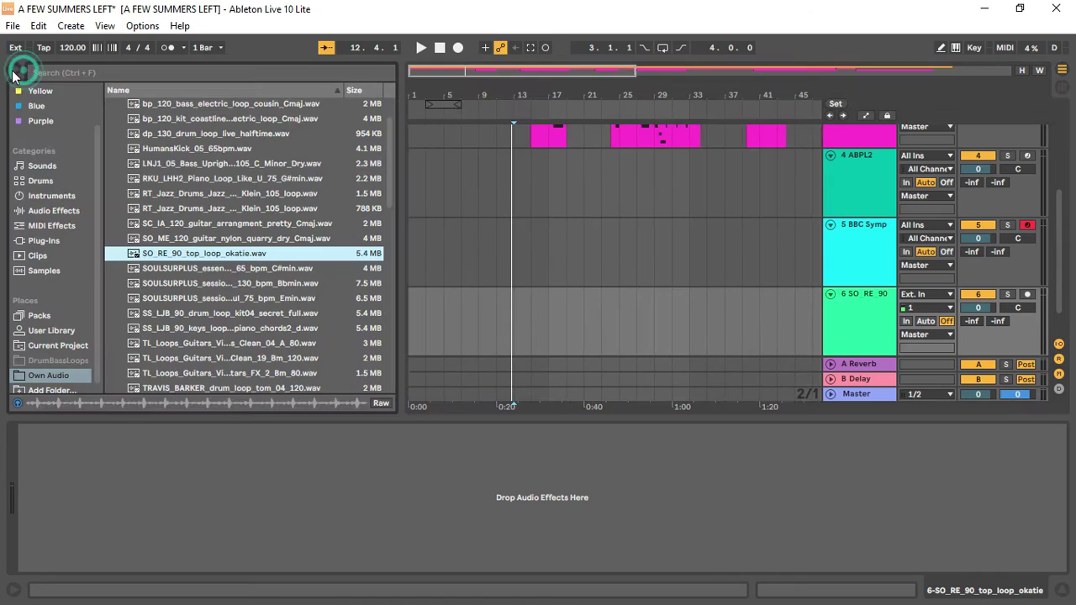
scroll(1063, 268, "up", 5)
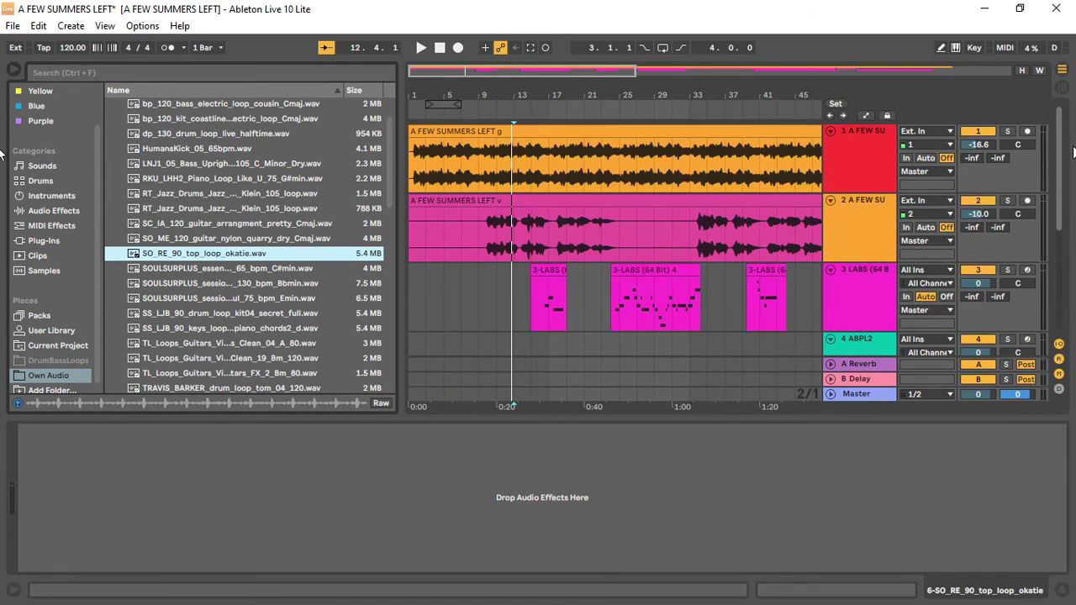
scroll(1063, 257, "down", 3)
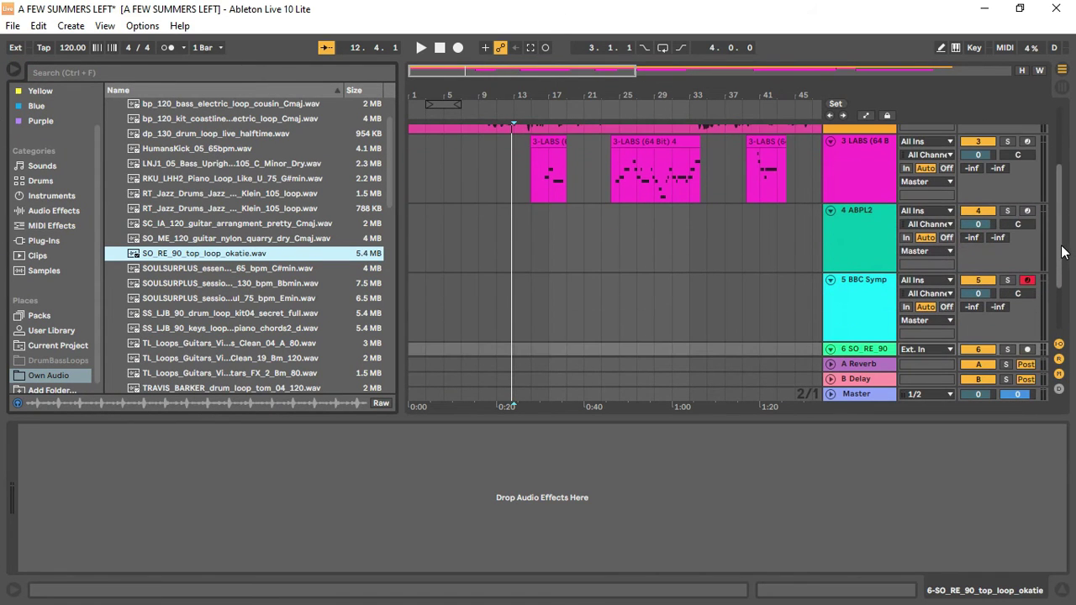
left_click(831, 211)
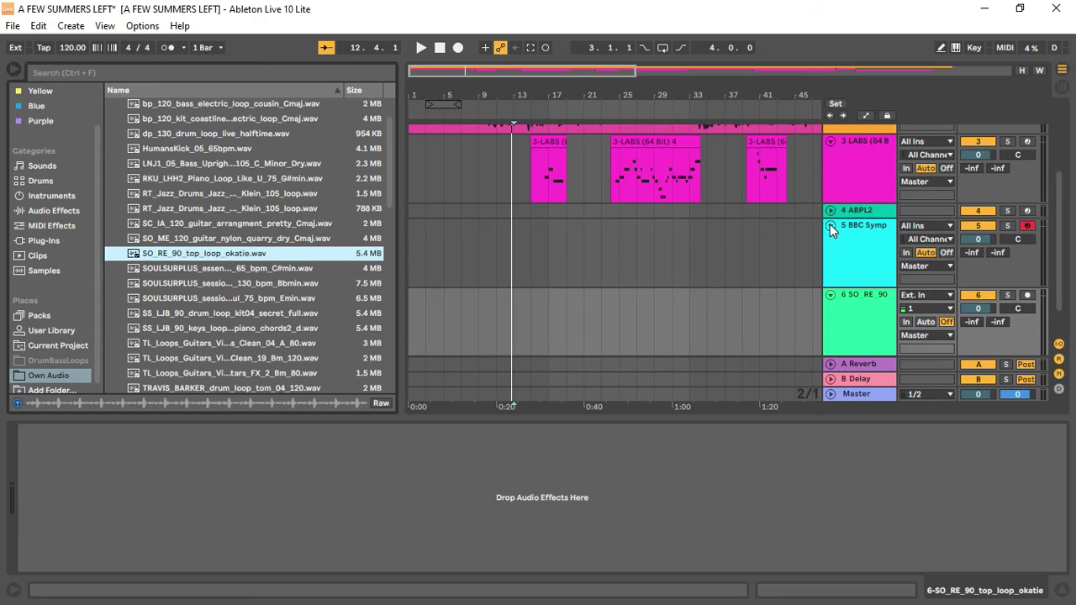
left_click(831, 227)
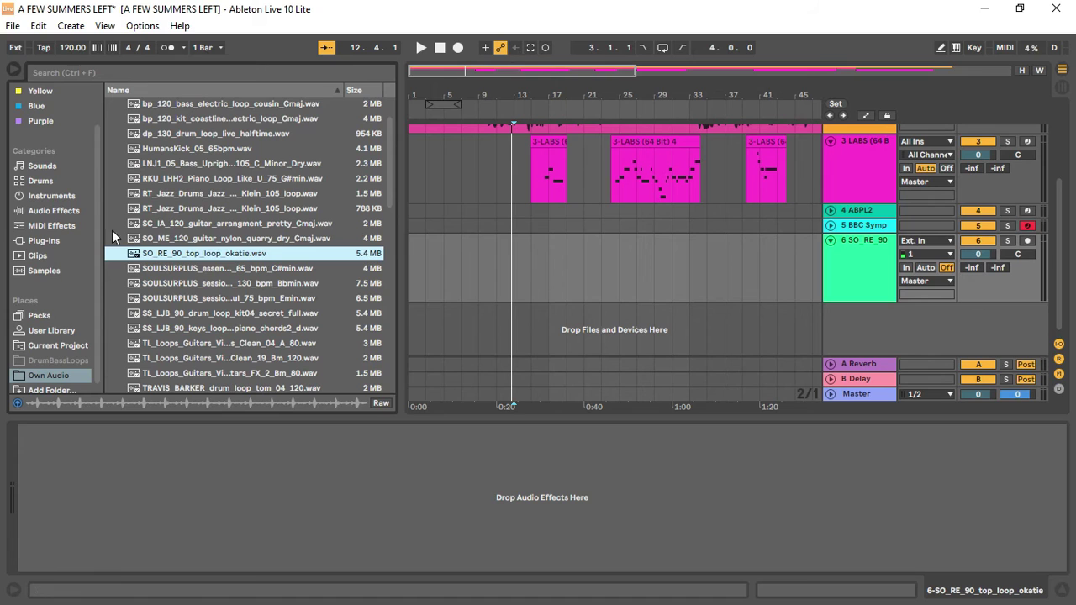
left_click_drag(133, 257, 410, 286)
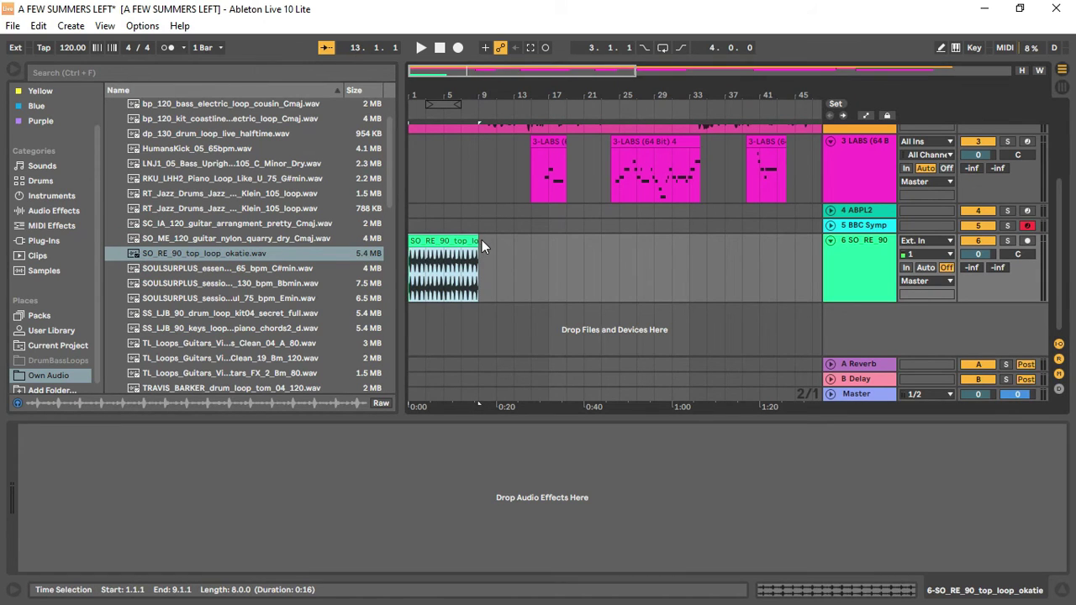
Extend the SO_RE_90_top_loop_okatie clip on track 6 to bar 43 and hide the browser to widen the arrangement
left_click_drag(477, 240, 776, 242)
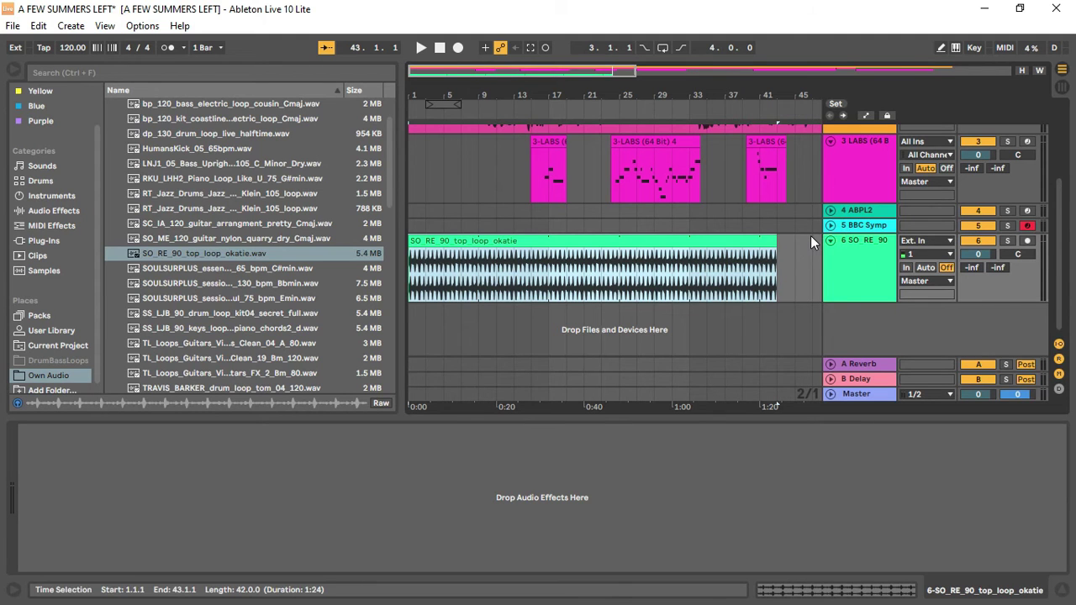
mouse_move(1058, 221)
left_mouse_down()
mouse_move(1064, 184)
mouse_move(1064, 222)
left_mouse_up()
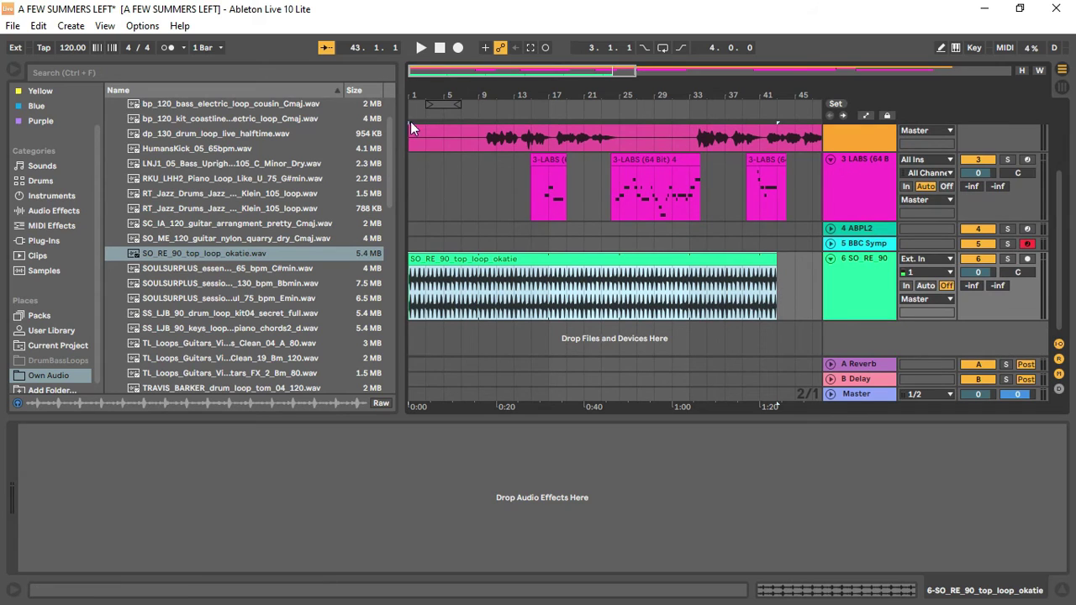
left_click(14, 72)
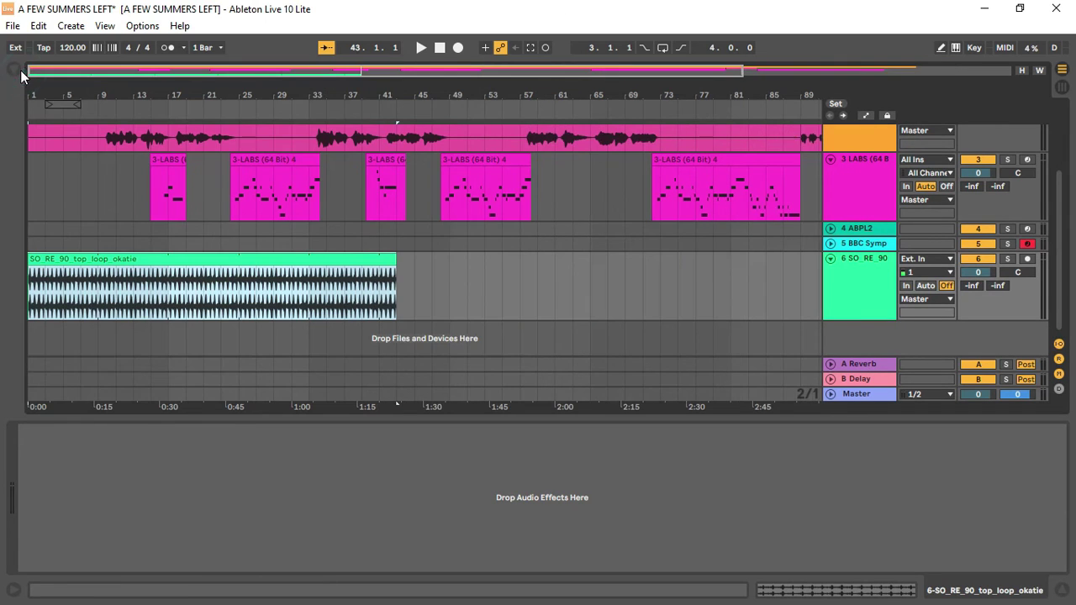
Play the song from bar 1 and set the volumes of tracks 1, 2 and 6 to -0.1, 2.5 and -7.1 dB
left_click(30, 111)
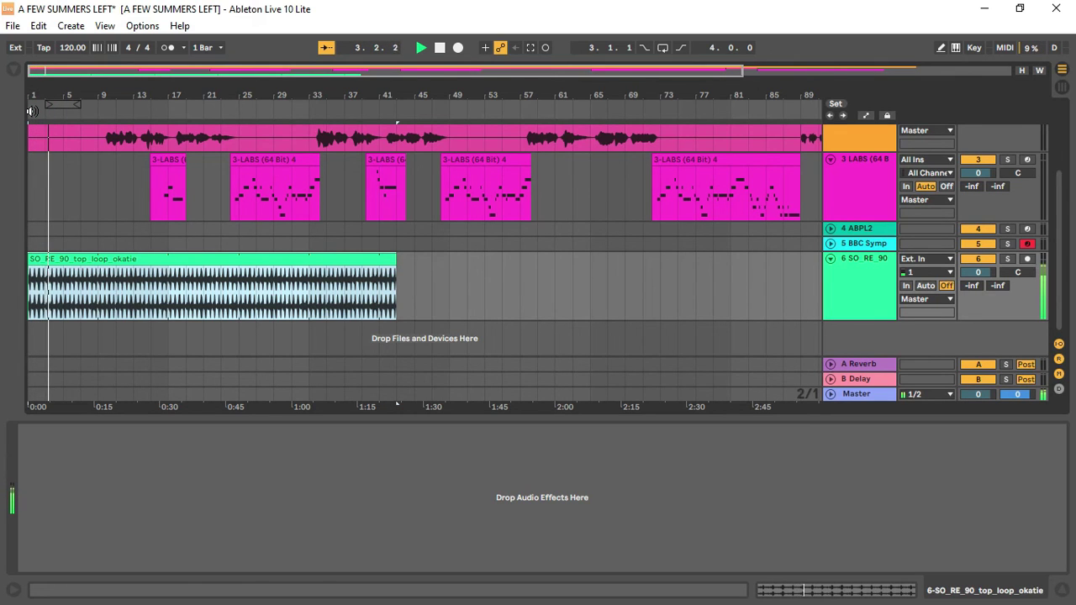
scroll(1061, 192, "up", 3)
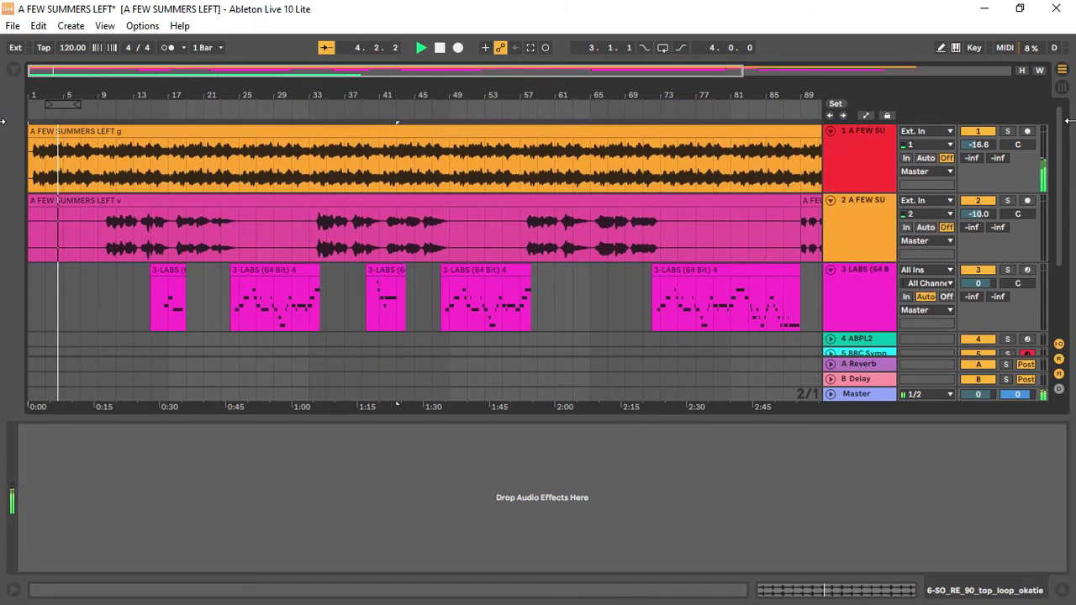
left_click(978, 143)
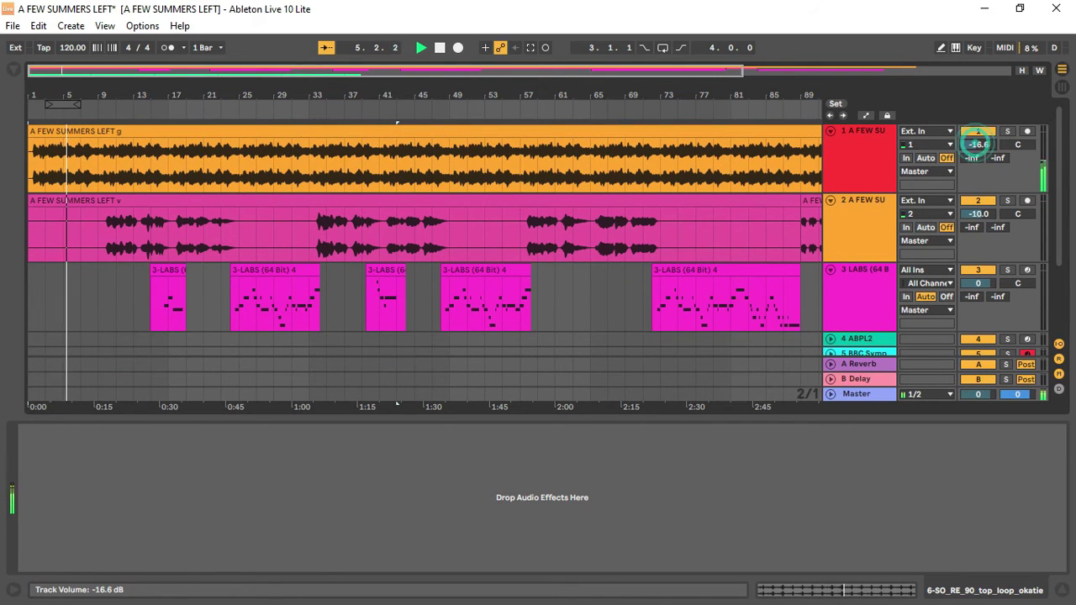
left_click_drag(978, 144, 978, 115)
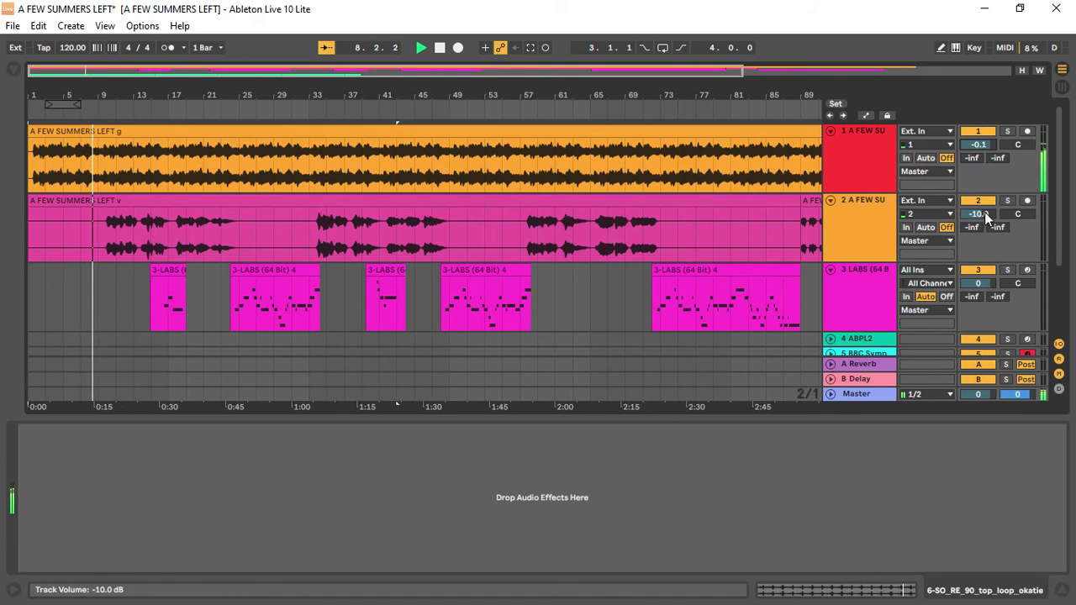
left_click_drag(986, 217, 987, 193)
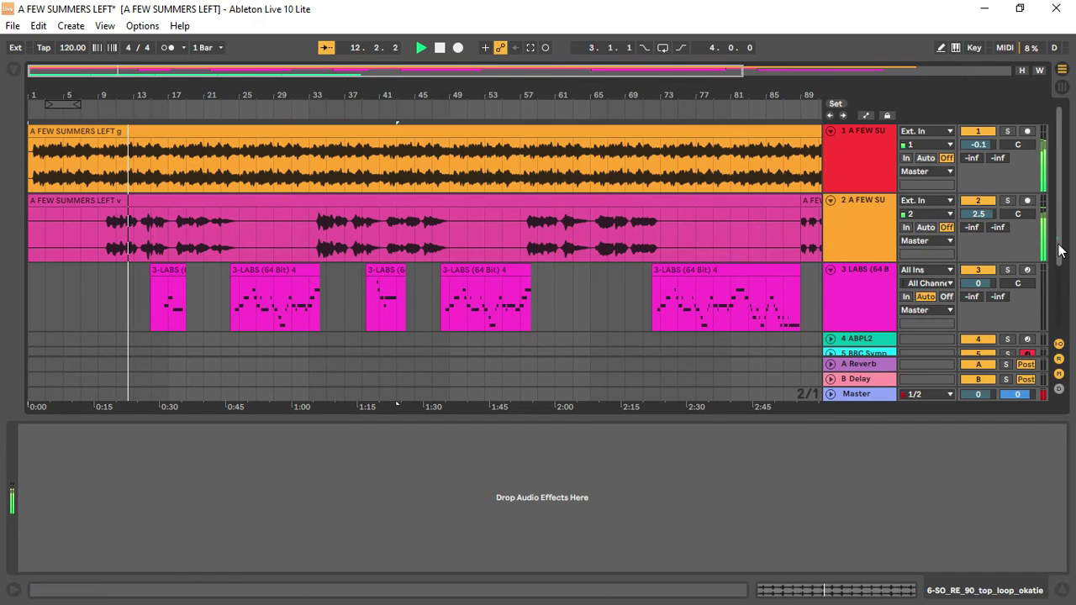
scroll(1061, 250, "down", 3)
left_click_drag(999, 272, 999, 290)
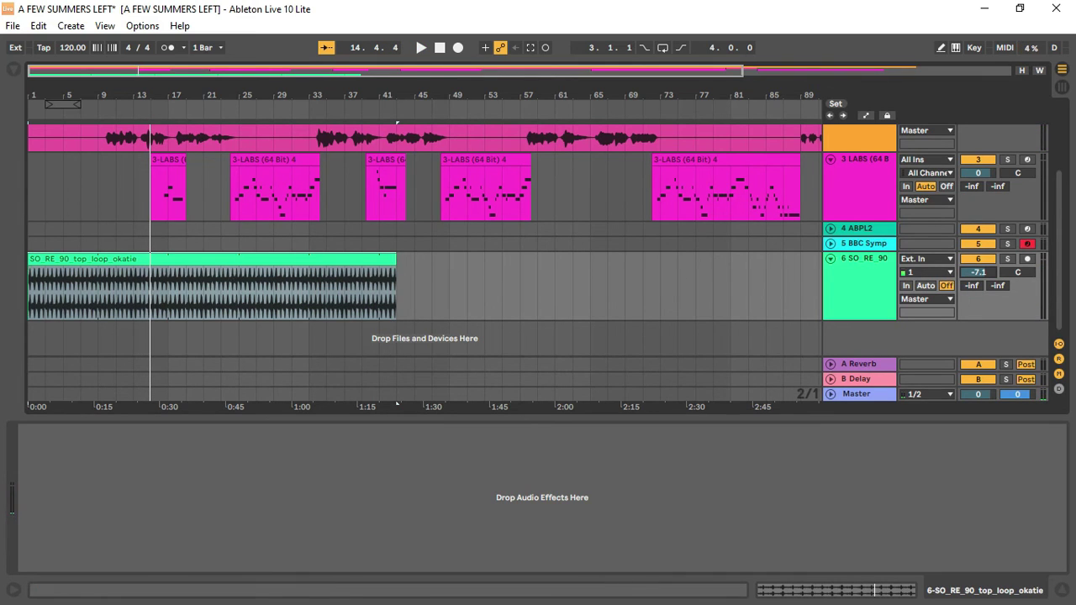
Switch to the Splice pack page in Chrome and review the BPM, Key, Instruments and Genres filter options for its loops
left_click(984, 8)
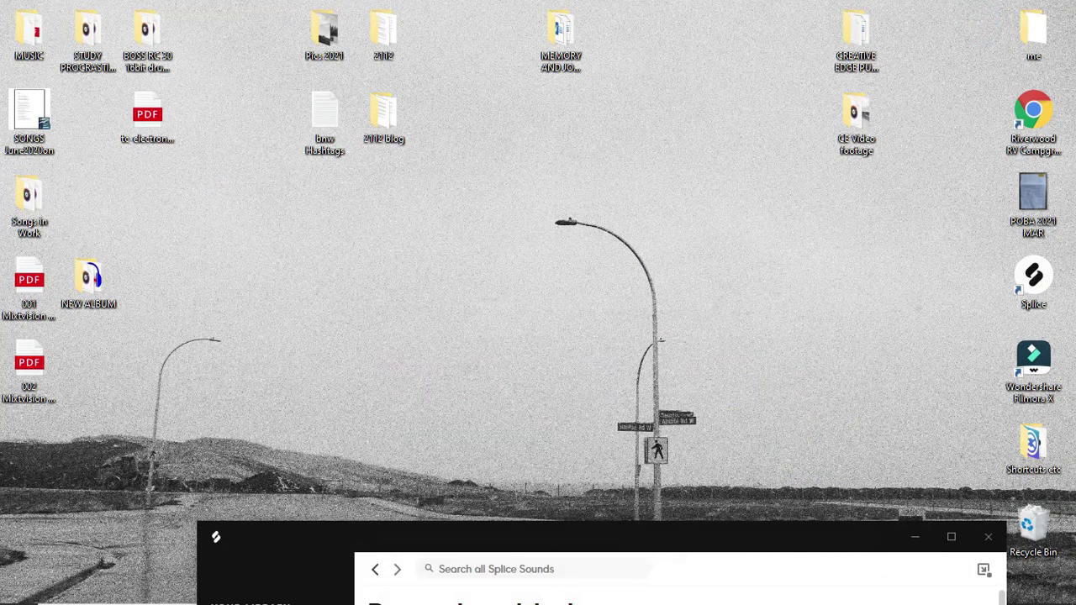
left_click(915, 537)
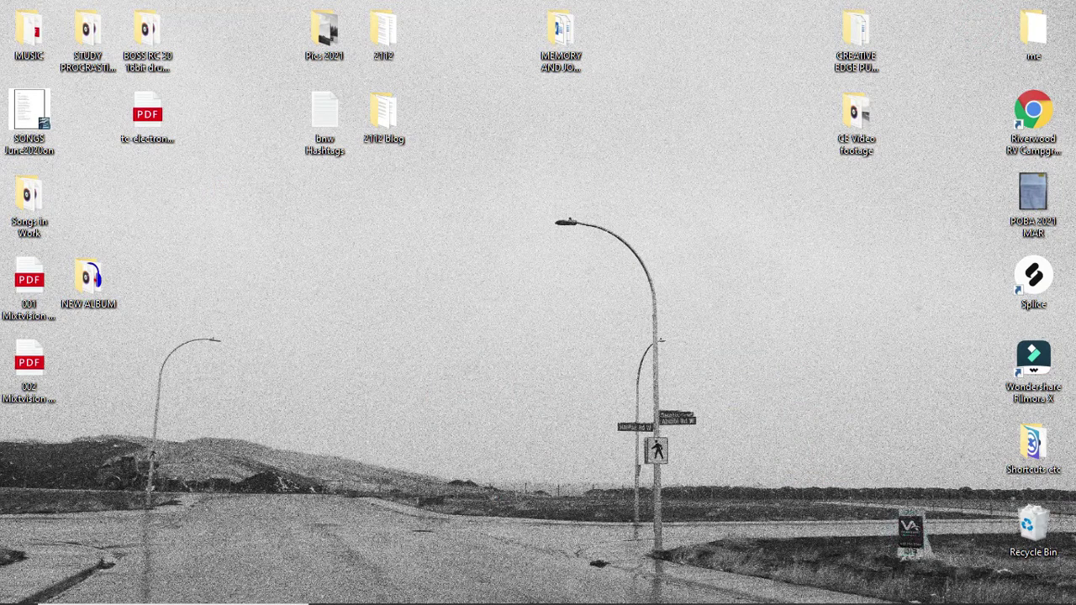
left_click(587, 589)
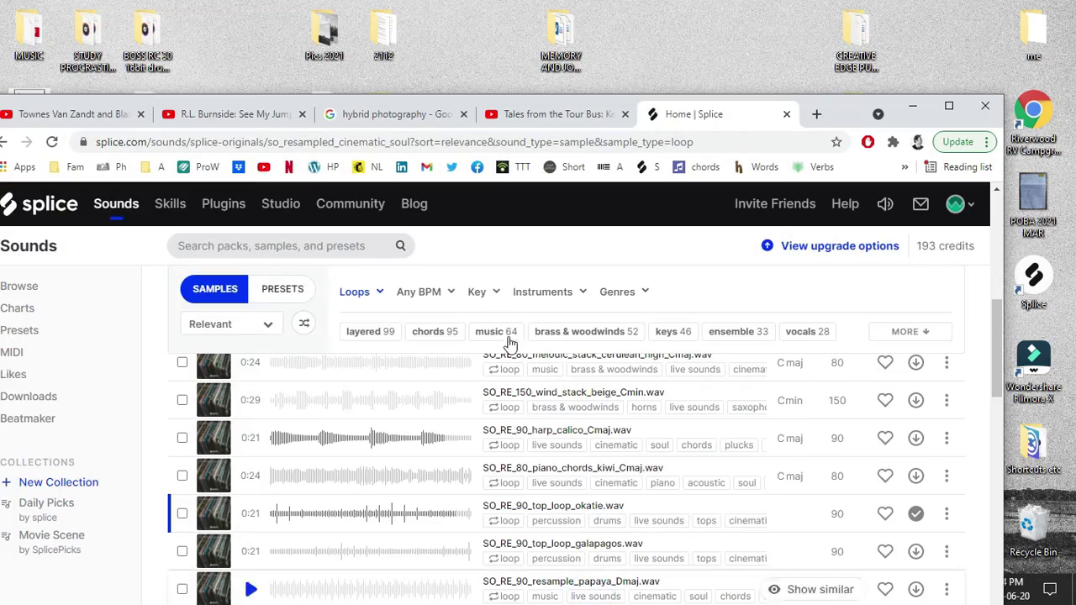
left_click_drag(845, 122, 881, 31)
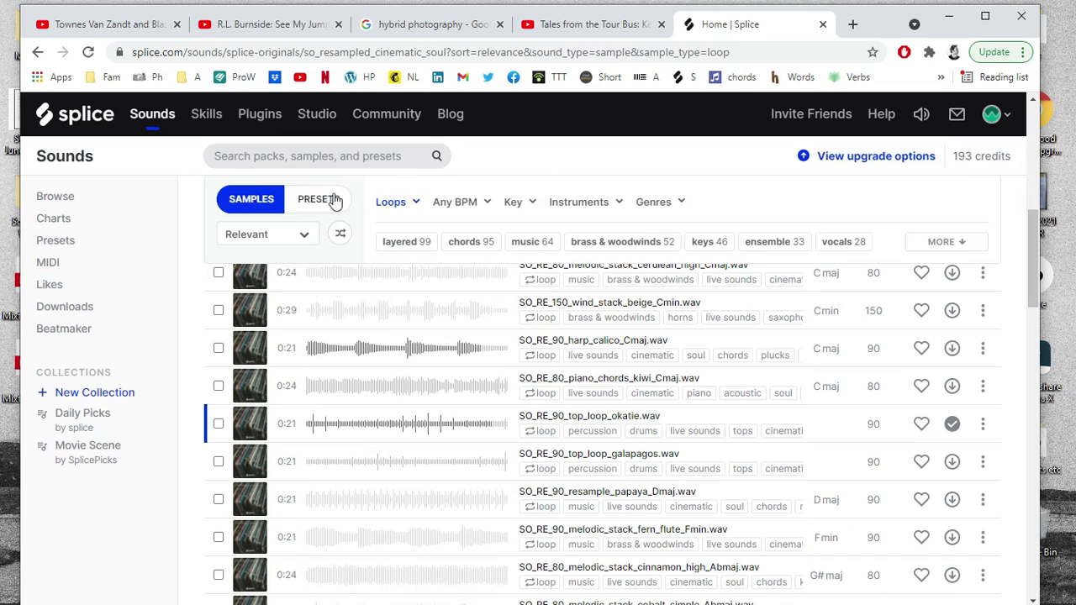
left_click(483, 206)
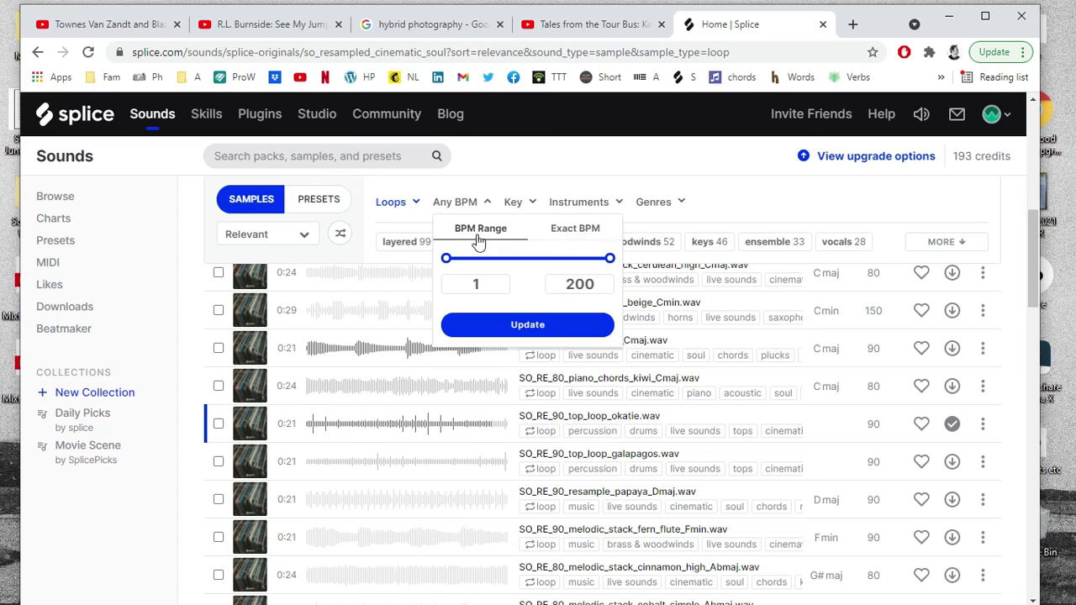
left_click(530, 204)
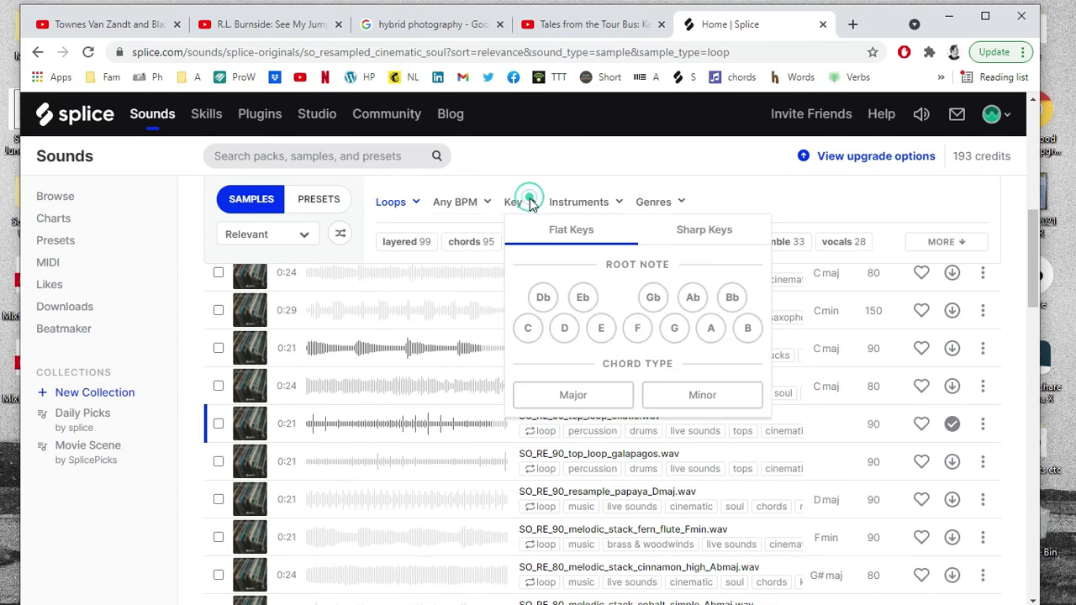
left_click(531, 206)
left_click(525, 205)
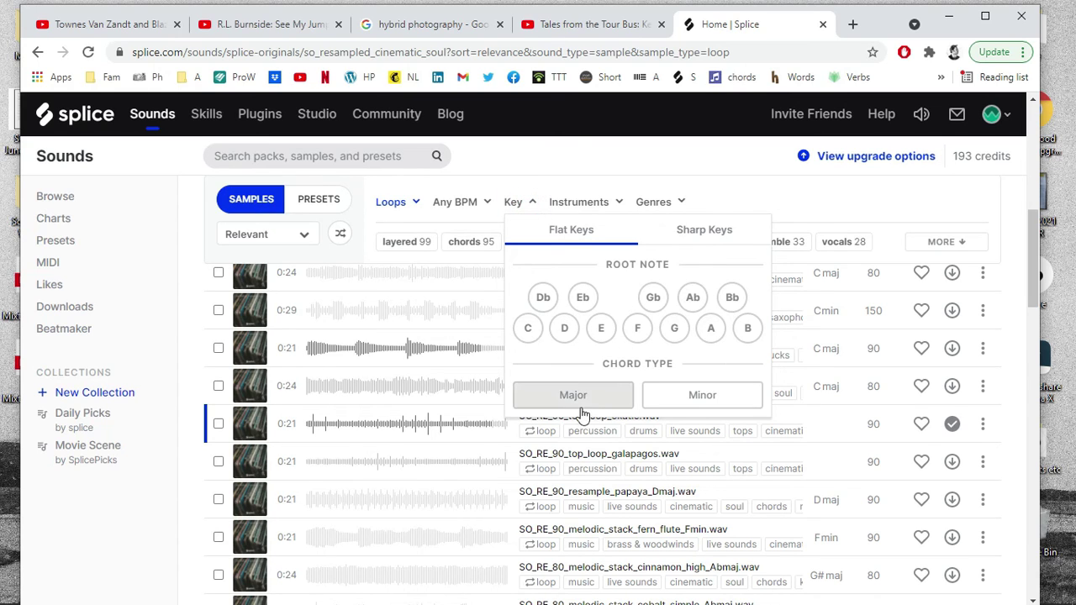
left_click(623, 207)
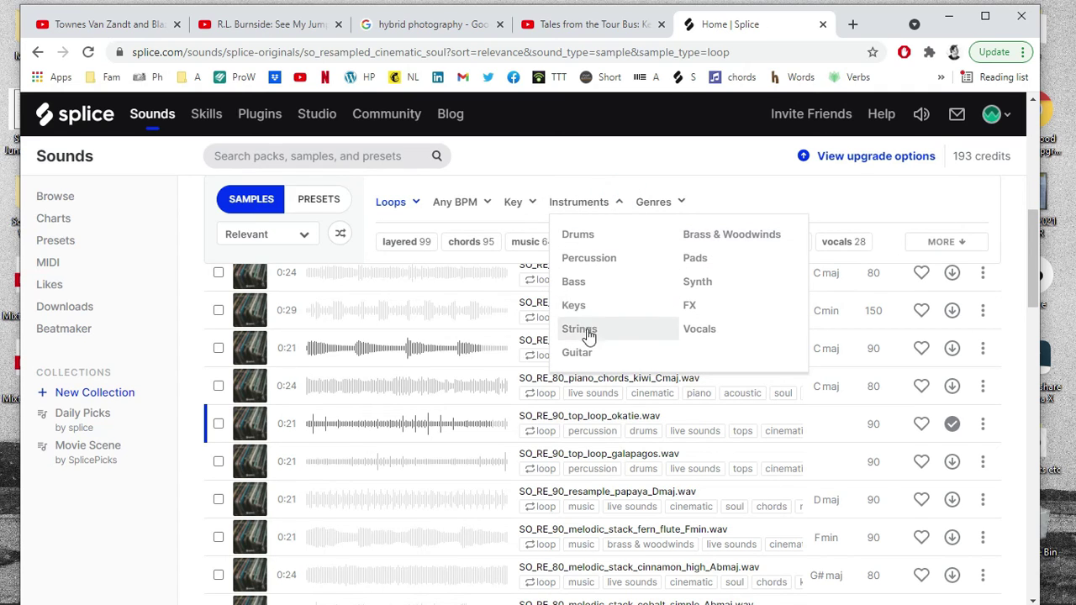
left_click(681, 203)
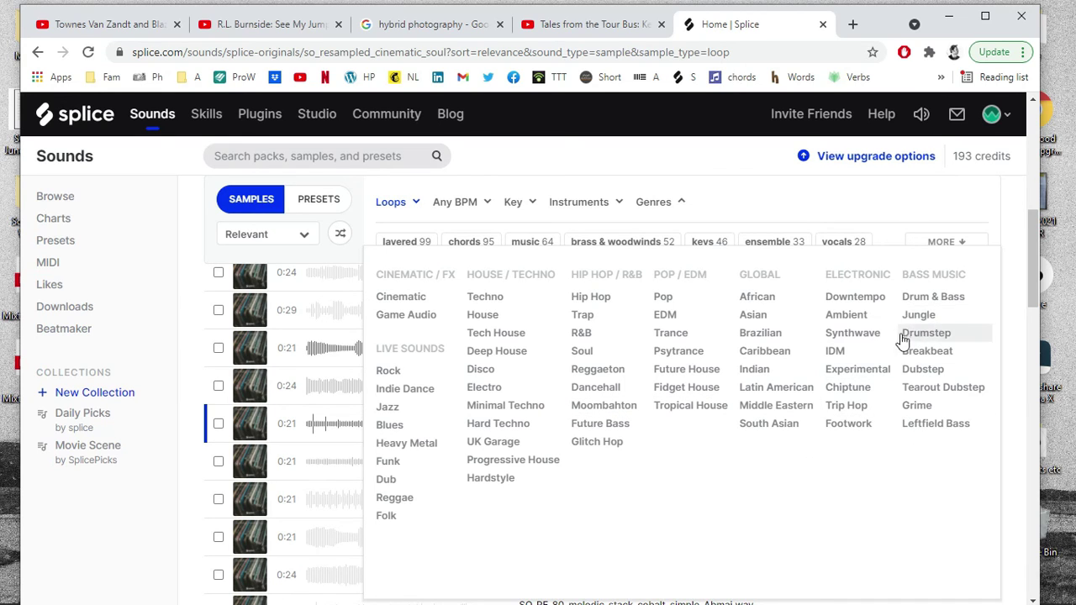
left_click(709, 156)
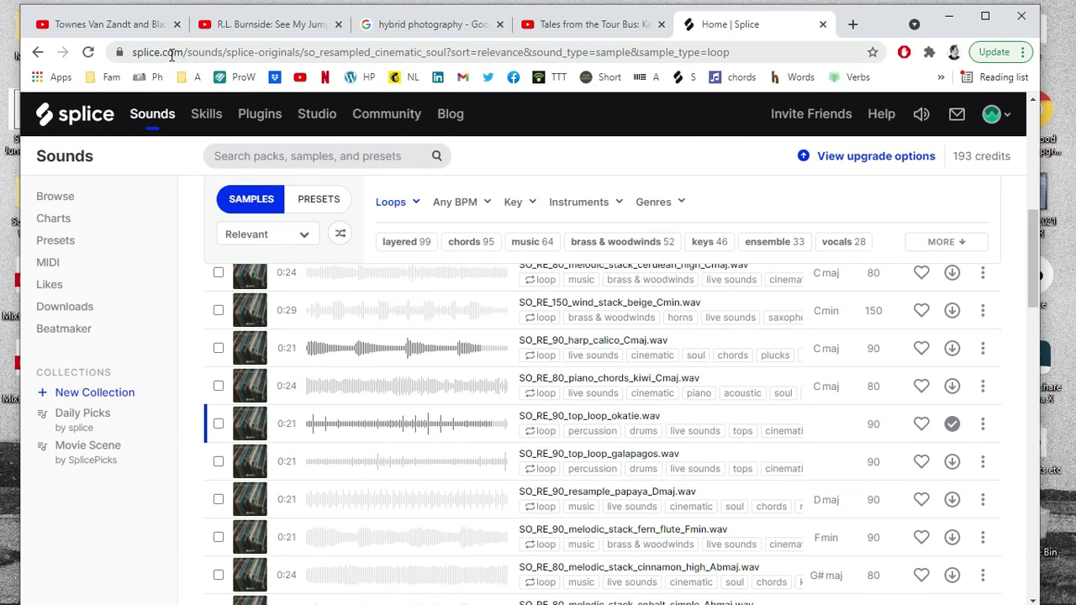
Highlight the splice.com address and return to the header of the Resampled Cinematic Soul pack page
left_click_drag(185, 54, 120, 56)
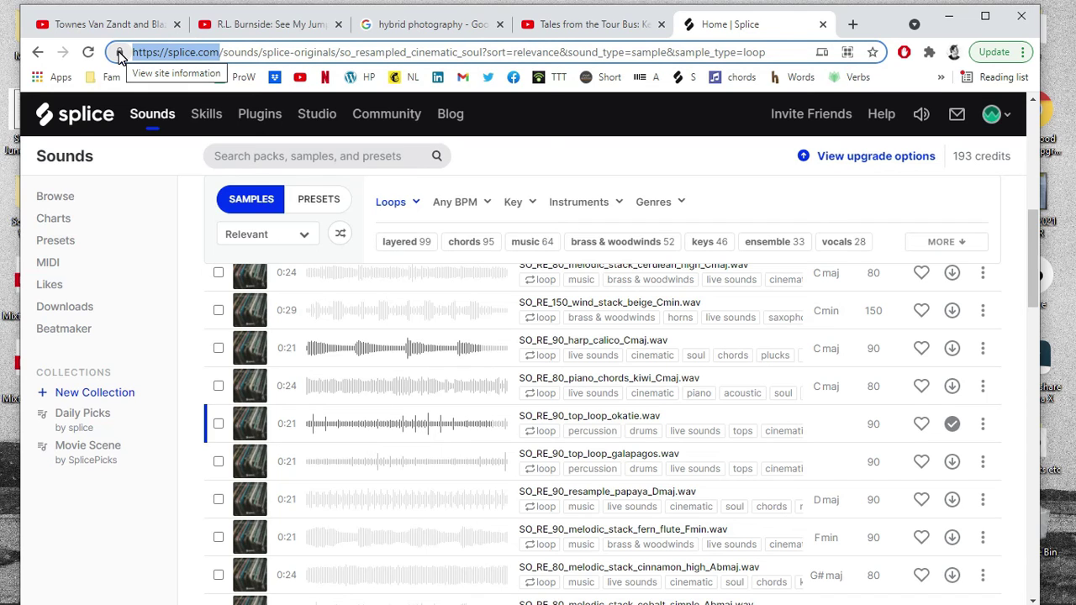
left_click(611, 157)
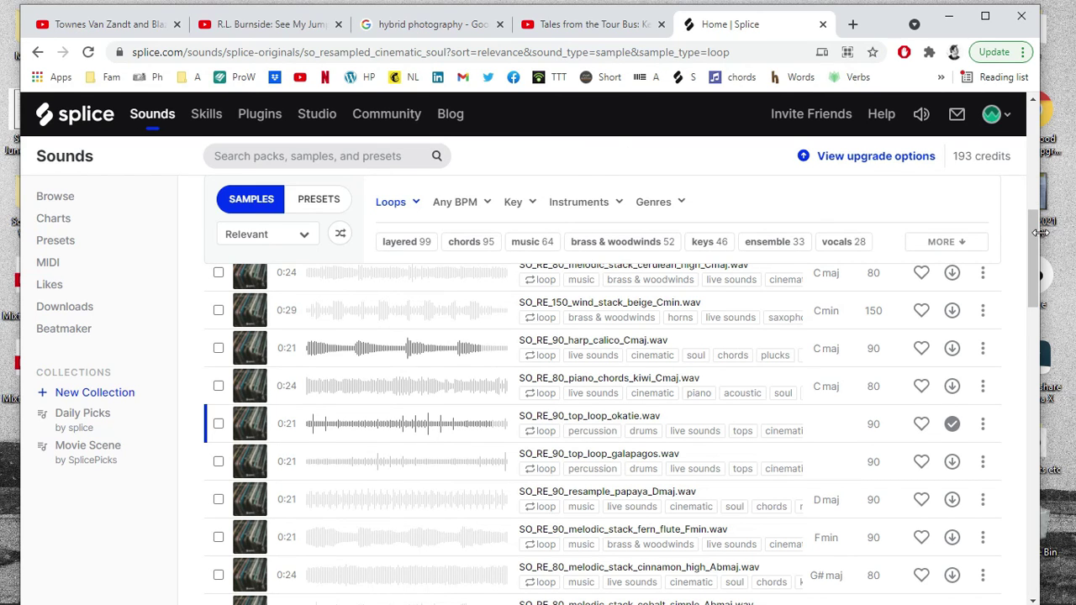
left_click_drag(1037, 235, 1033, 118)
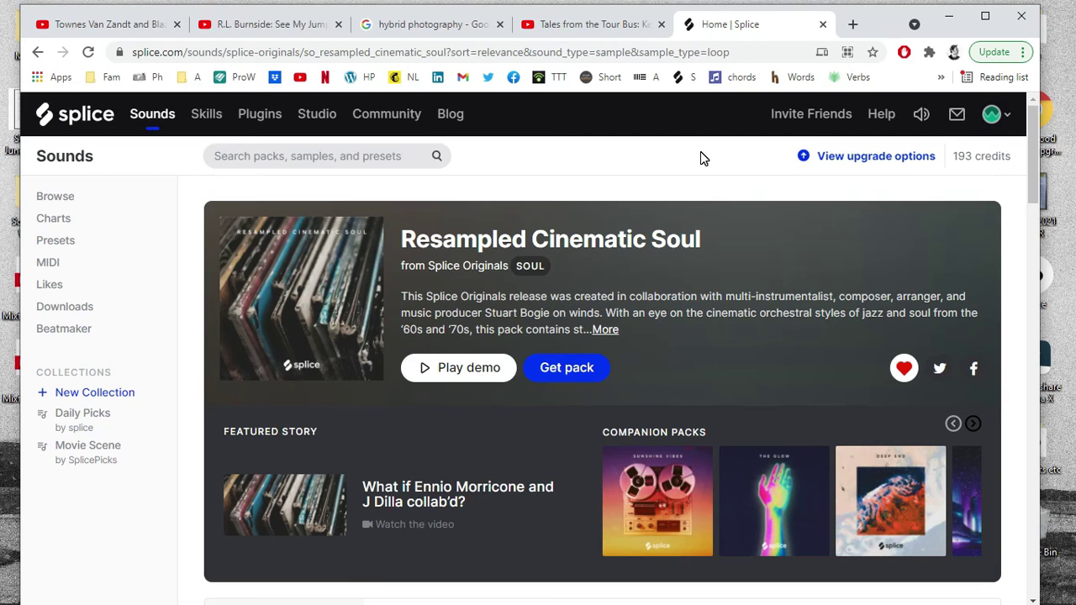
Switch back to Ableton Live, select the third LABS clip on track 3, view its Soft Piano instrument window and clear it away
left_click(948, 16)
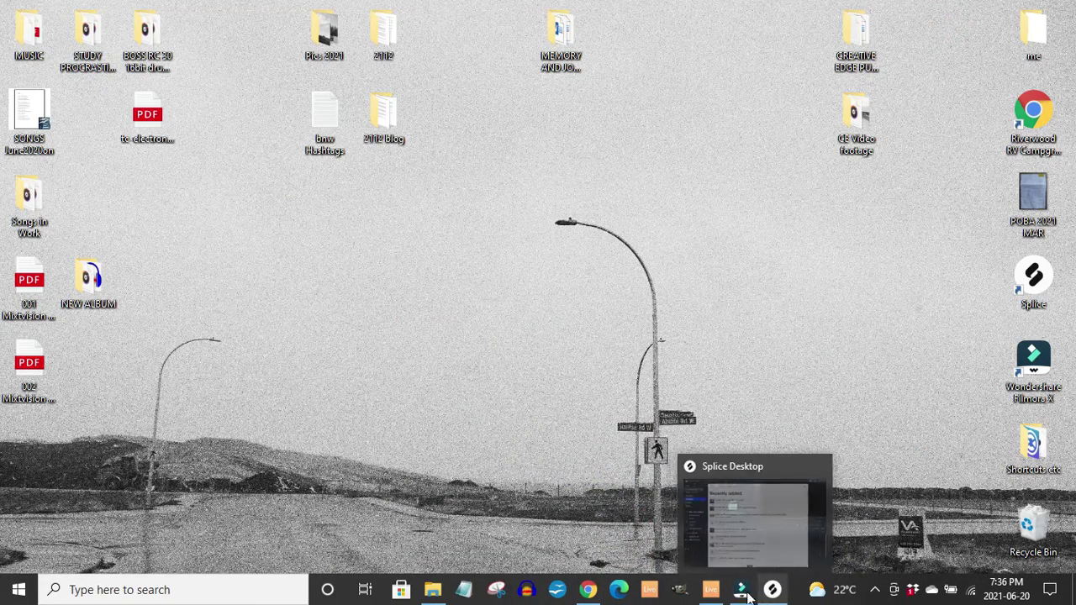
left_click(709, 589)
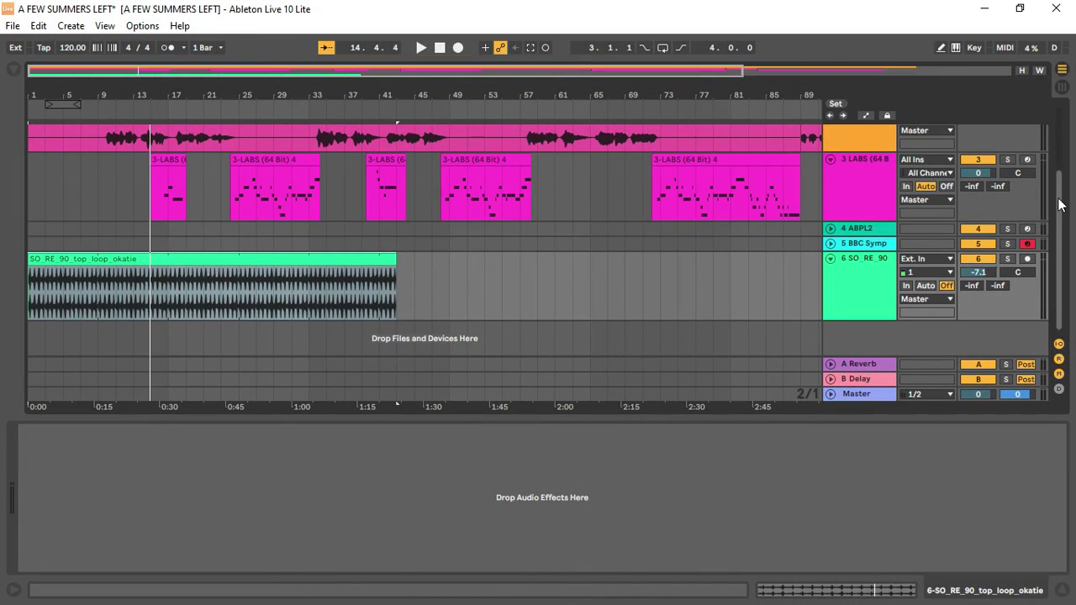
left_click_drag(1060, 196, 1061, 137)
scroll(1062, 133, "down", 1)
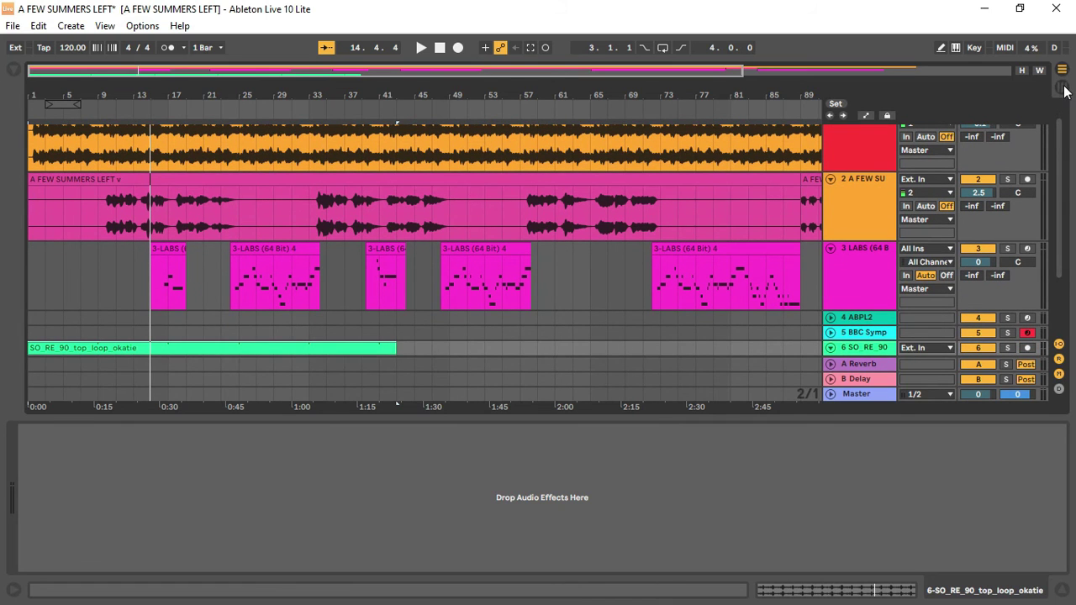
mouse_move(1061, 136)
left_mouse_down()
mouse_move(1056, 123)
mouse_move(1065, 173)
mouse_move(1067, 123)
left_mouse_up()
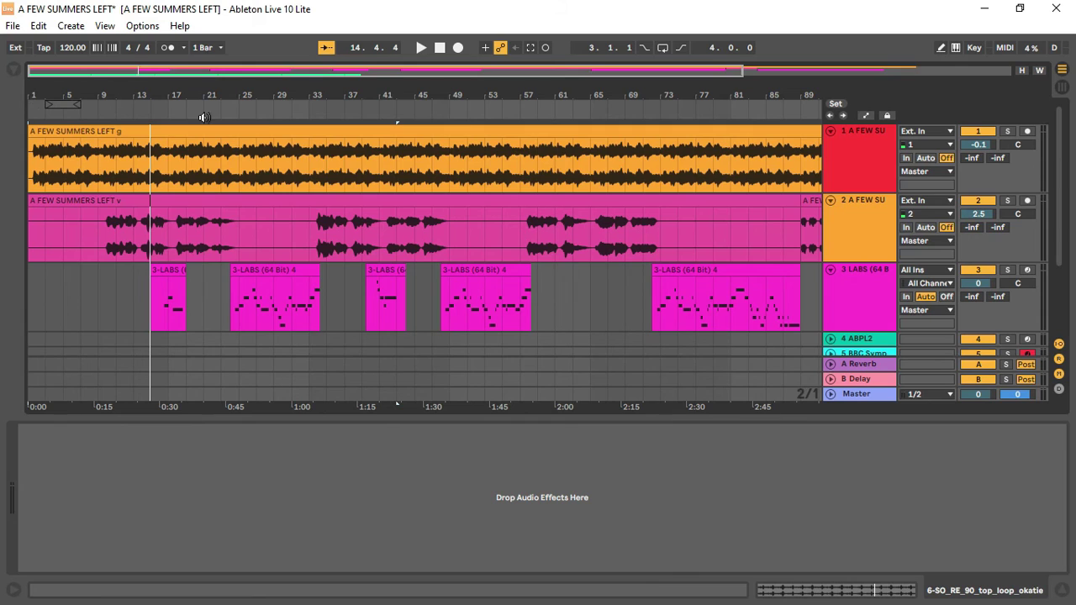
left_click(393, 273)
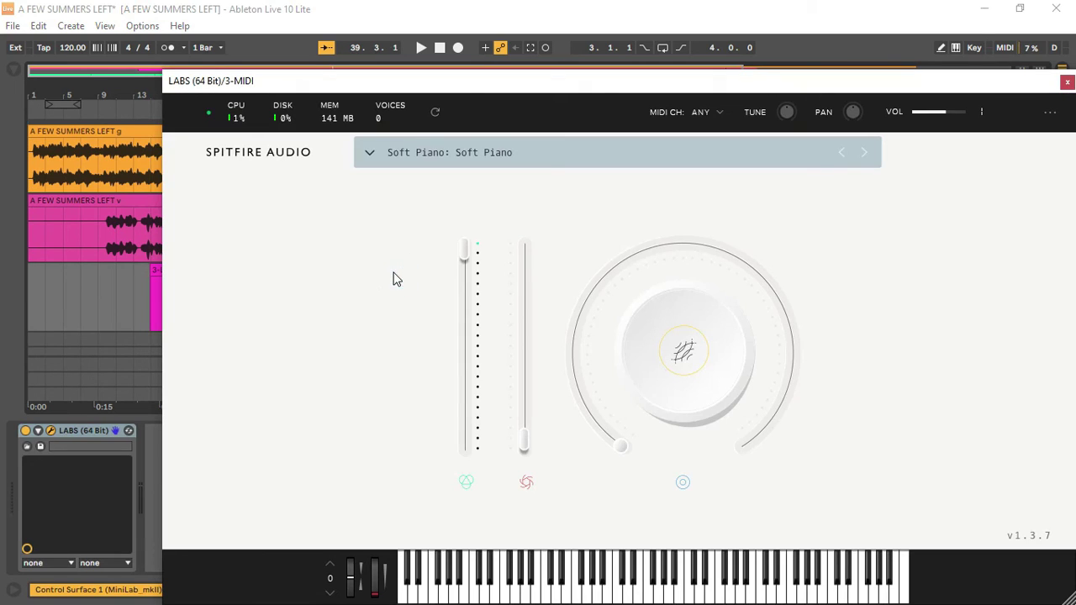
left_click_drag(400, 82, 285, 84)
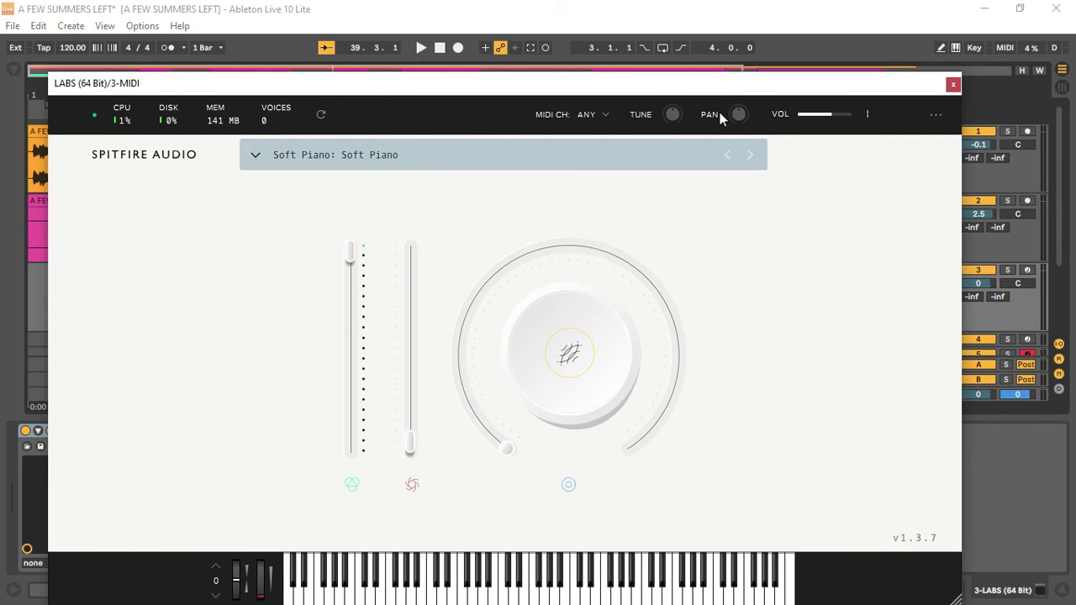
left_click(954, 84)
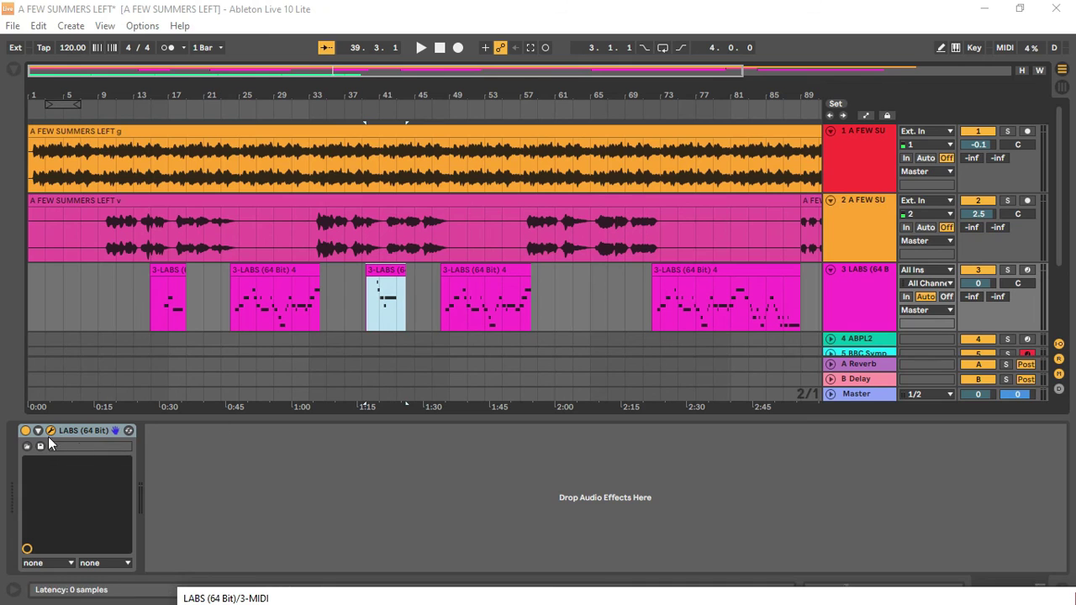
Open the notes of the third LABS clip on track 3 in an enlarged, magnified MIDI note editor
double_click(388, 272)
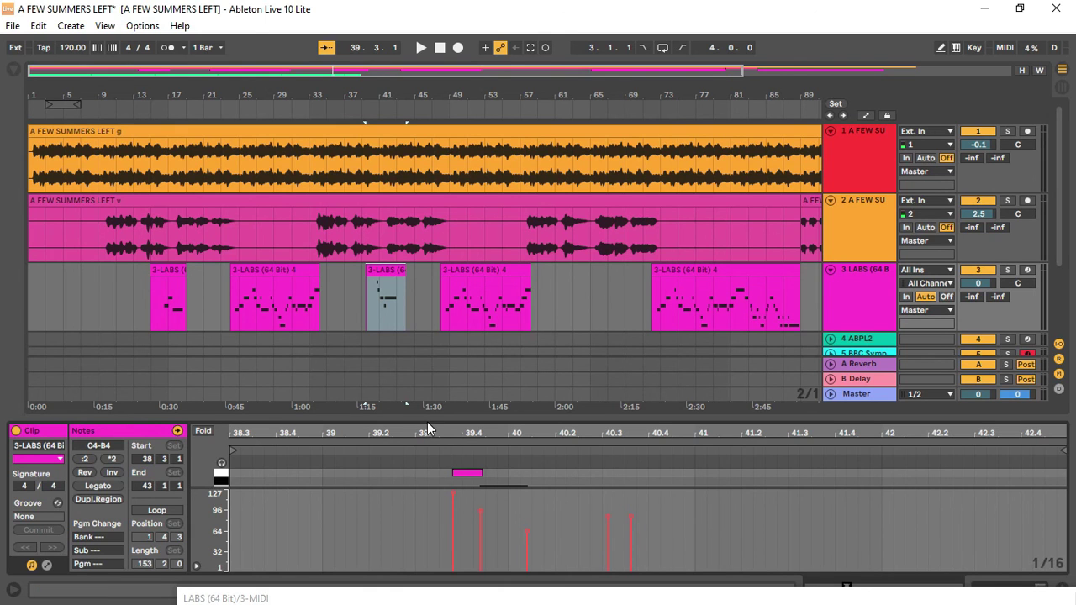
left_click_drag(427, 420, 366, 192)
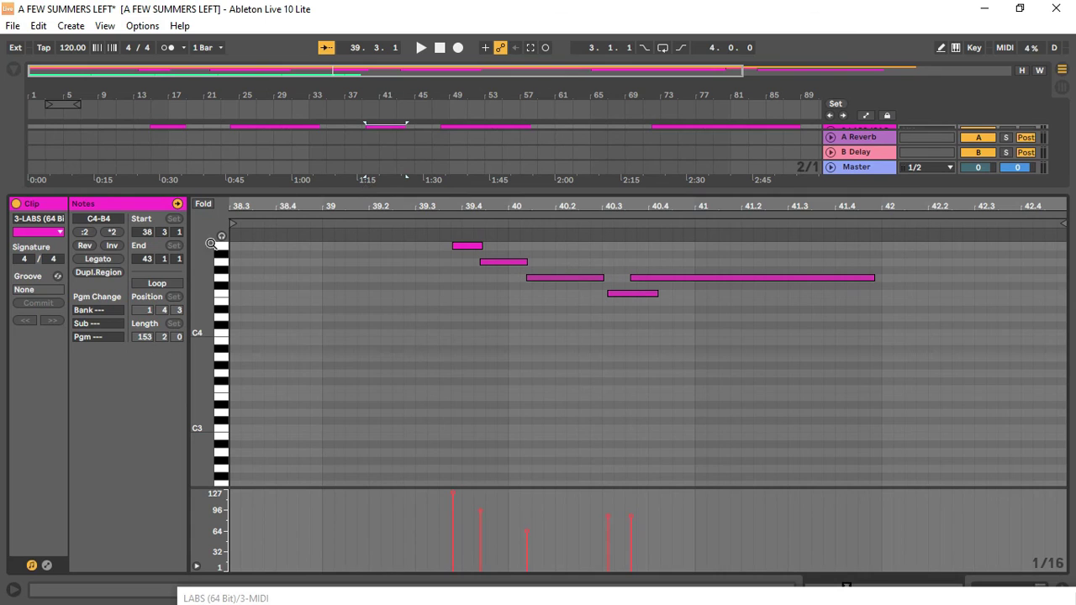
double_click(200, 264)
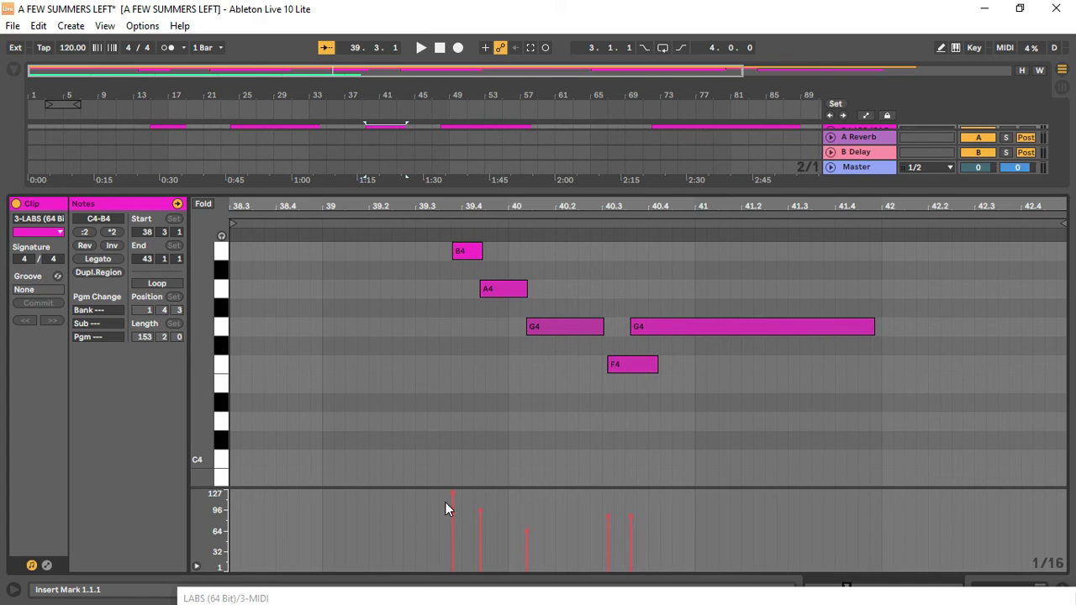
Lower the B4 note's velocity to about 90 and select the A4 note followed by the F4 note
left_click_drag(451, 494, 451, 514)
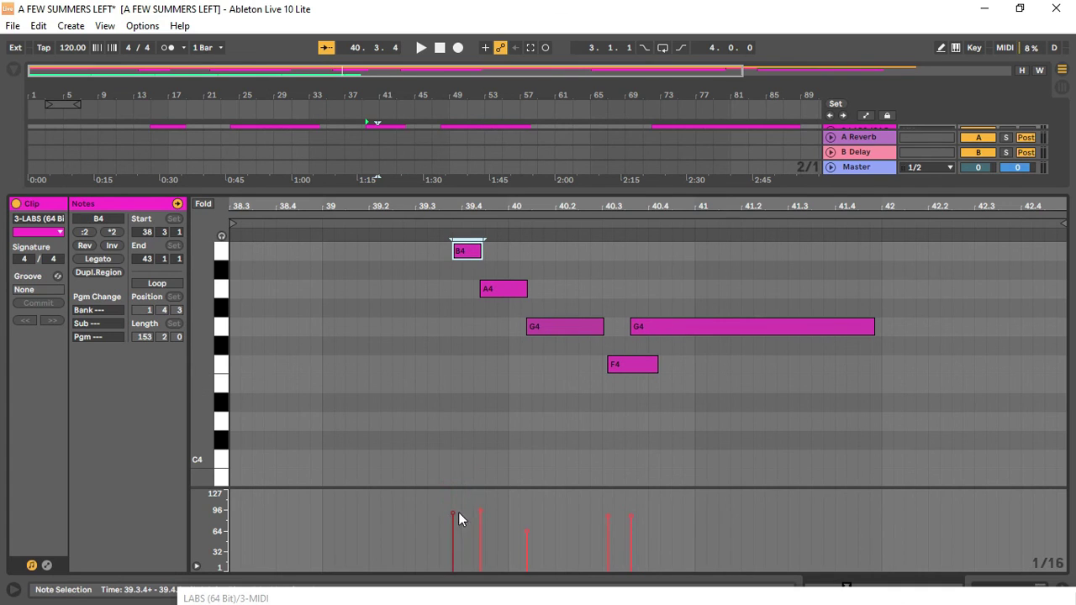
mouse_move(529, 289)
left_mouse_down()
mouse_move(581, 289)
mouse_move(528, 289)
left_mouse_up()
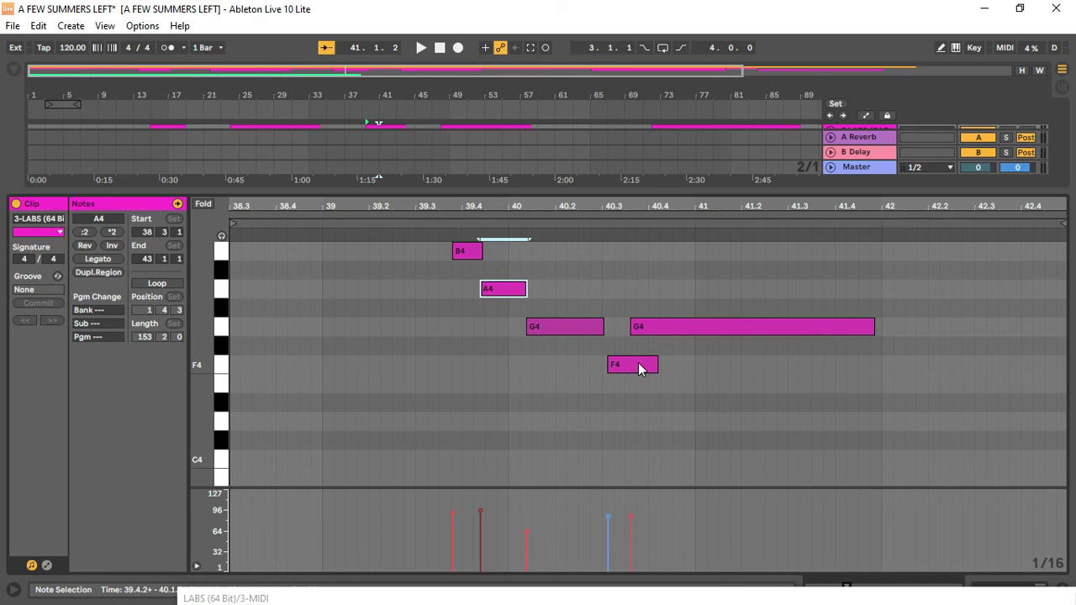
mouse_move(639, 368)
left_mouse_down()
mouse_move(592, 368)
mouse_move(657, 369)
mouse_move(638, 368)
left_mouse_up()
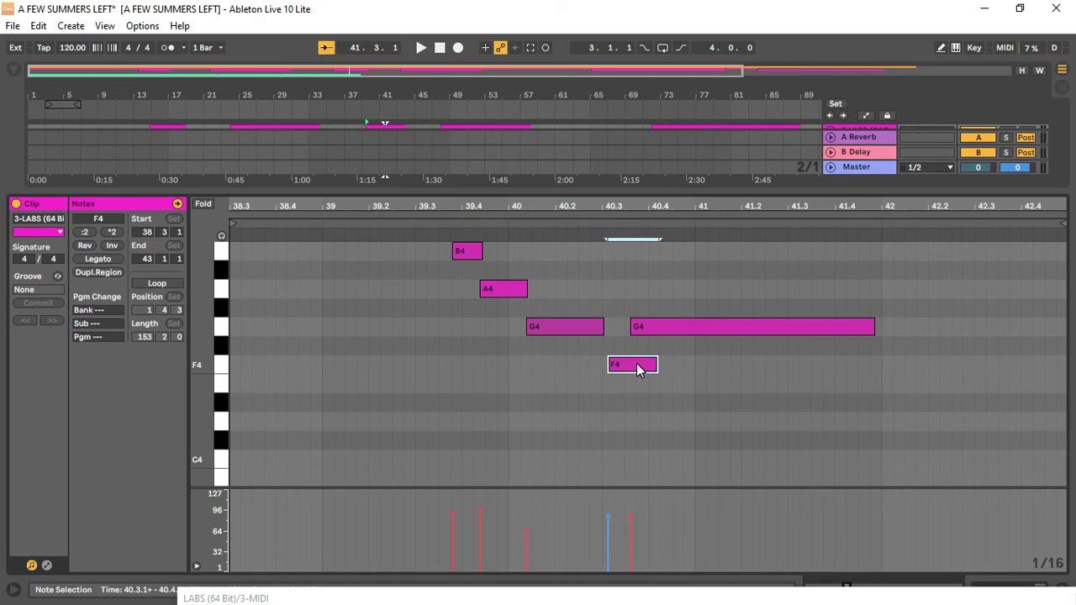